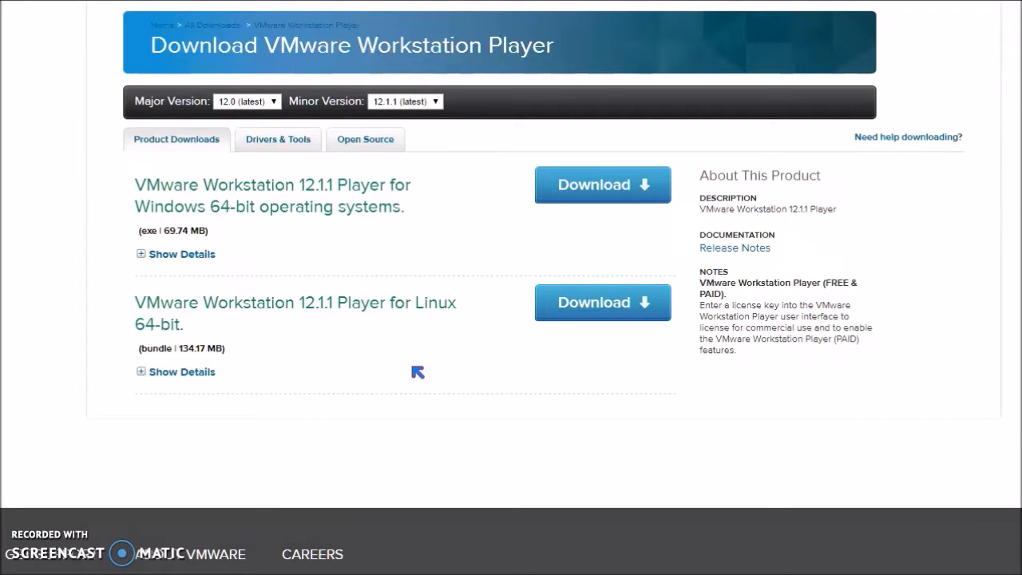
Step: Download the VMware Workstation 12.1.1 Player installer for Windows 64-bit operating systems
{"action": "left_click", "coordinate": [607, 187]}
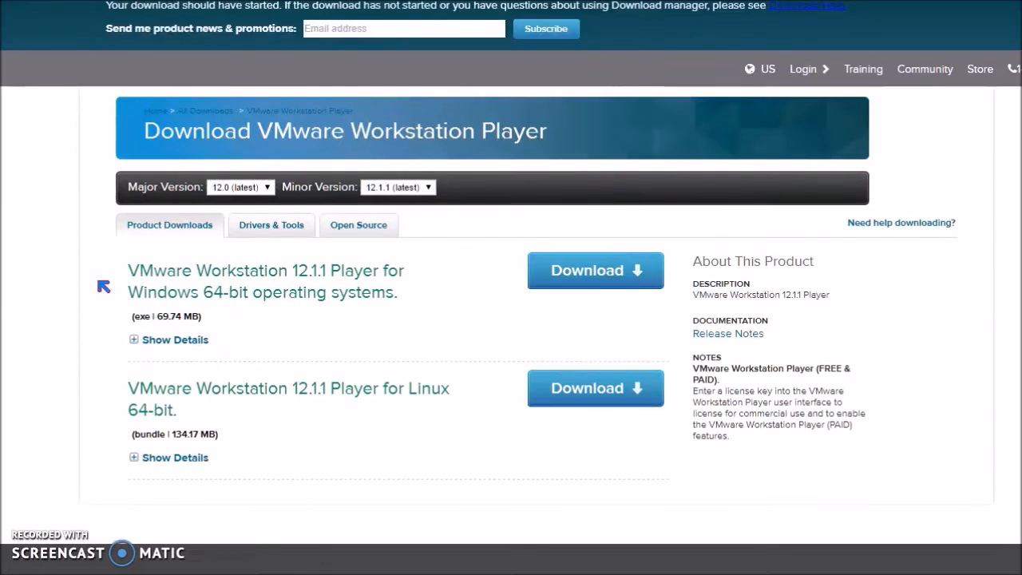
{"action": "left_click", "coordinate": [160, 288]}
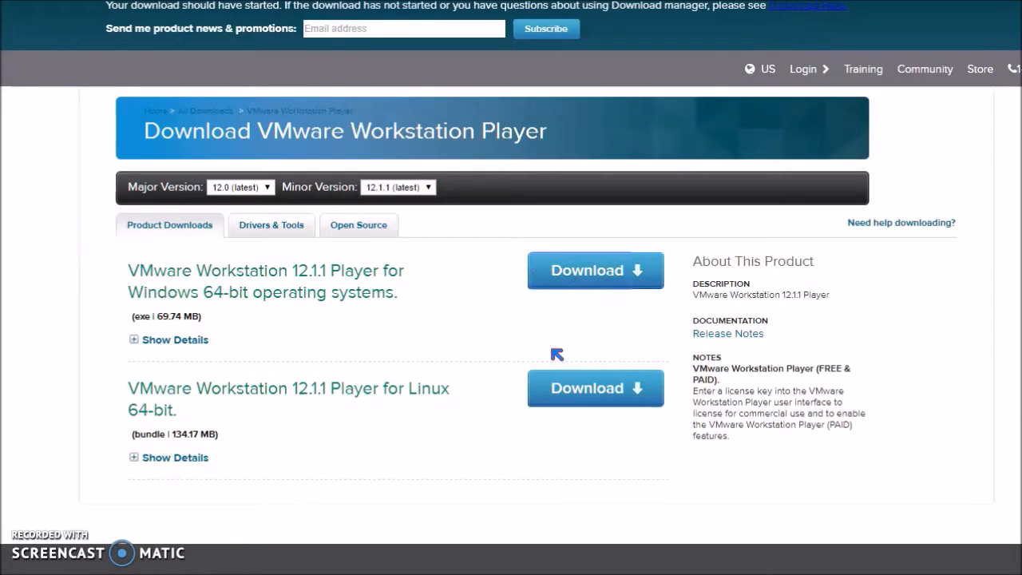
{"action": "left_click", "coordinate": [588, 270]}
{"action": "left_click", "coordinate": [97, 280]}
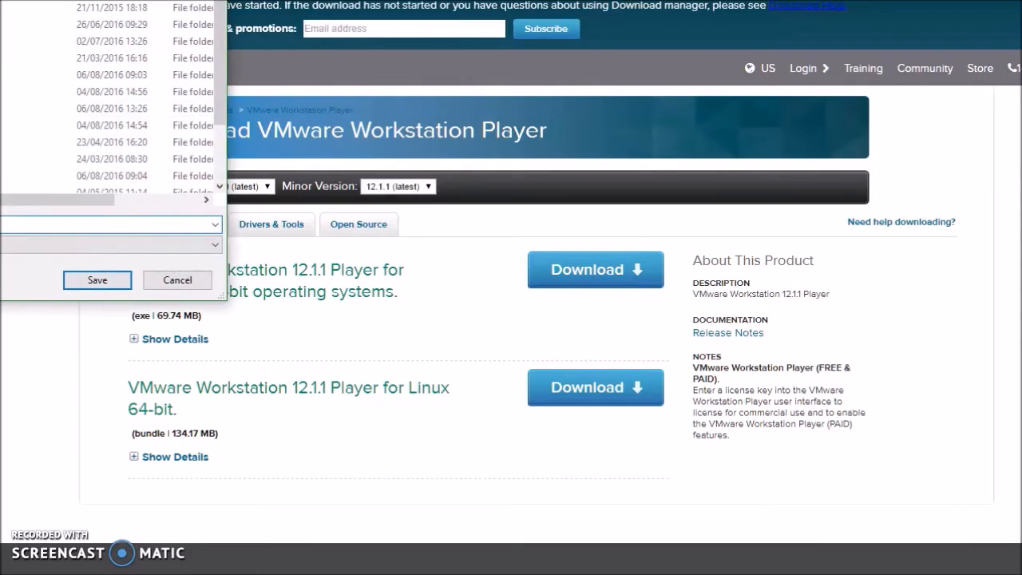
{"action": "left_click", "coordinate": [499, 419]}
{"action": "left_click_drag", "start_coordinate": [500, 419], "coordinate": [295, 431]}
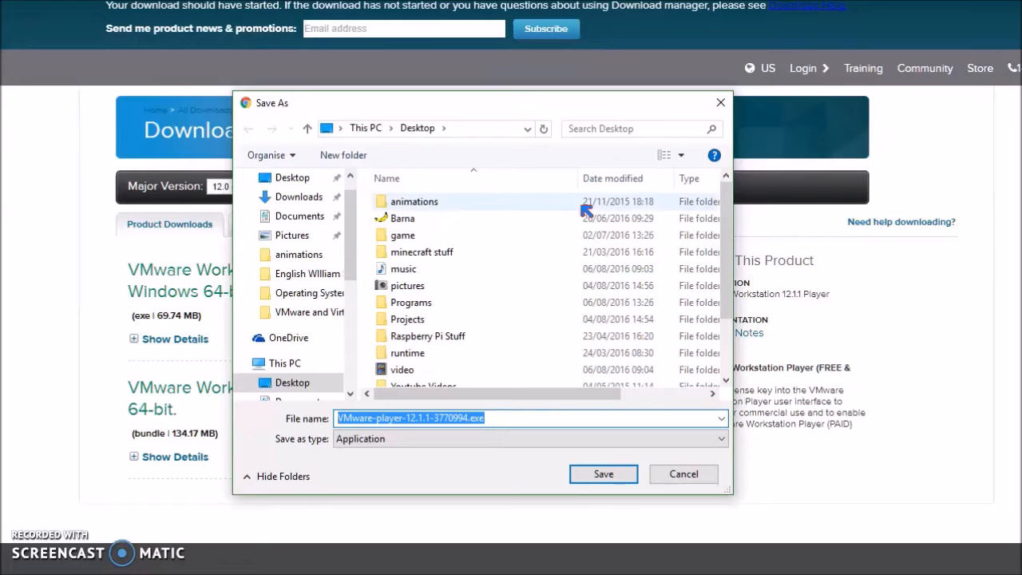
{"action": "left_click", "coordinate": [690, 474]}
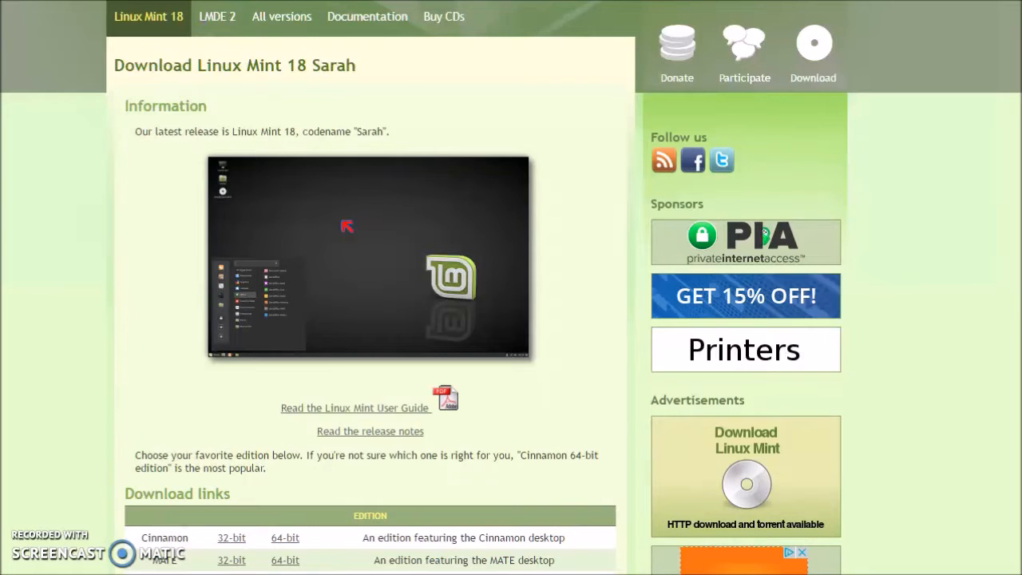
Step: Examine the Linux Mint 18 Sarah download page and its list of editions
{"action": "scroll", "coordinate": [257, 311], "scroll_direction": "down", "scroll_amount": 1}
{"action": "scroll", "coordinate": [264, 305], "scroll_direction": "up", "scroll_amount": 1}
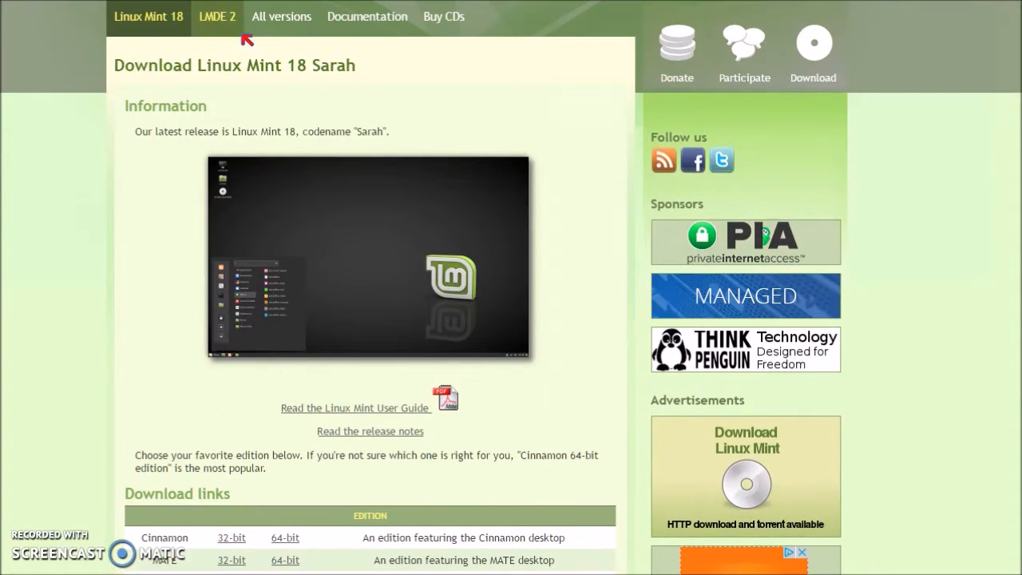
{"action": "left_click_drag", "start_coordinate": [114, 64], "coordinate": [351, 89]}
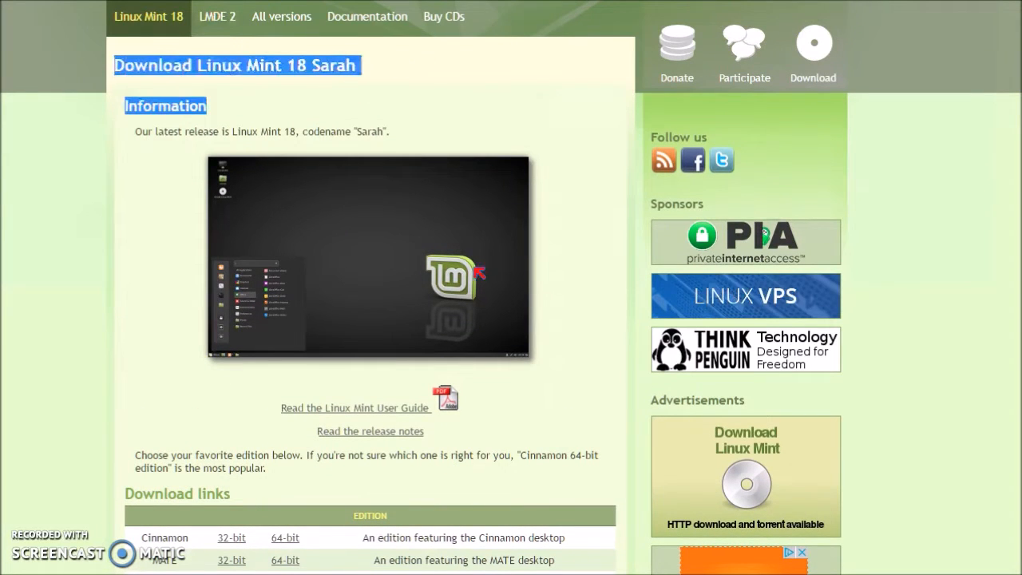
{"action": "left_click", "coordinate": [559, 265]}
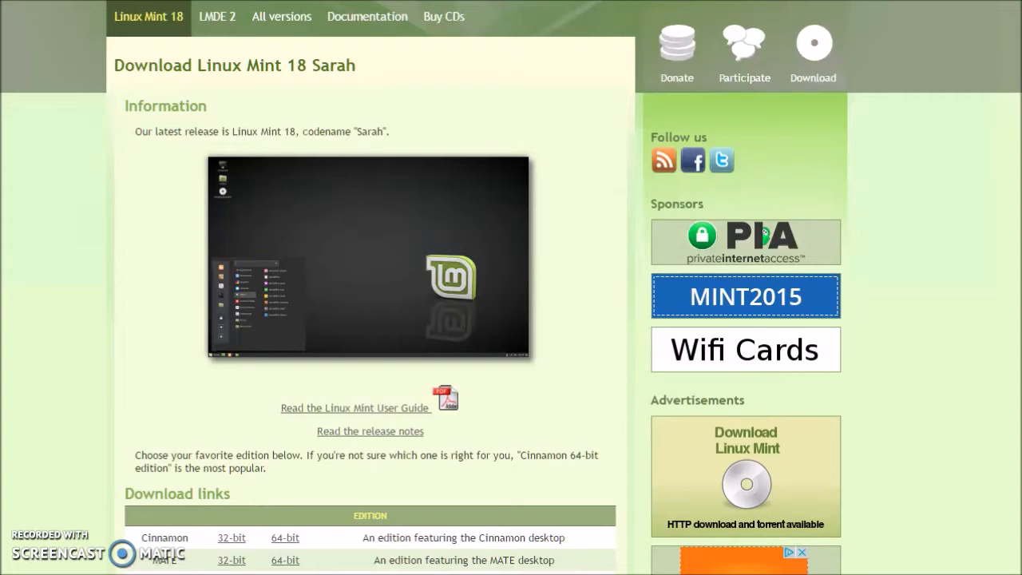
{"action": "scroll", "coordinate": [511, 287], "scroll_direction": "down", "scroll_amount": 1}
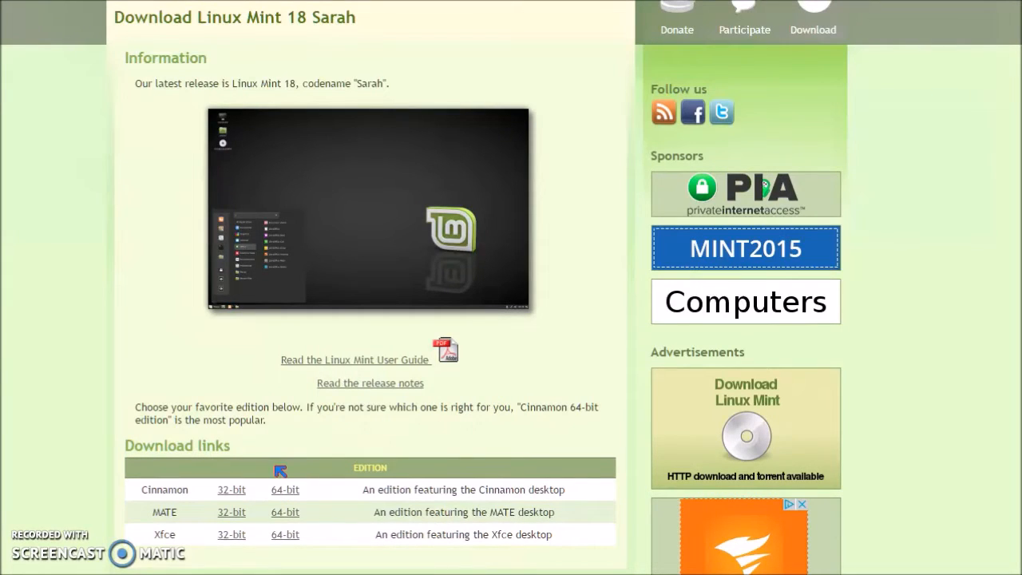
{"action": "left_click_drag", "start_coordinate": [194, 492], "coordinate": [144, 490]}
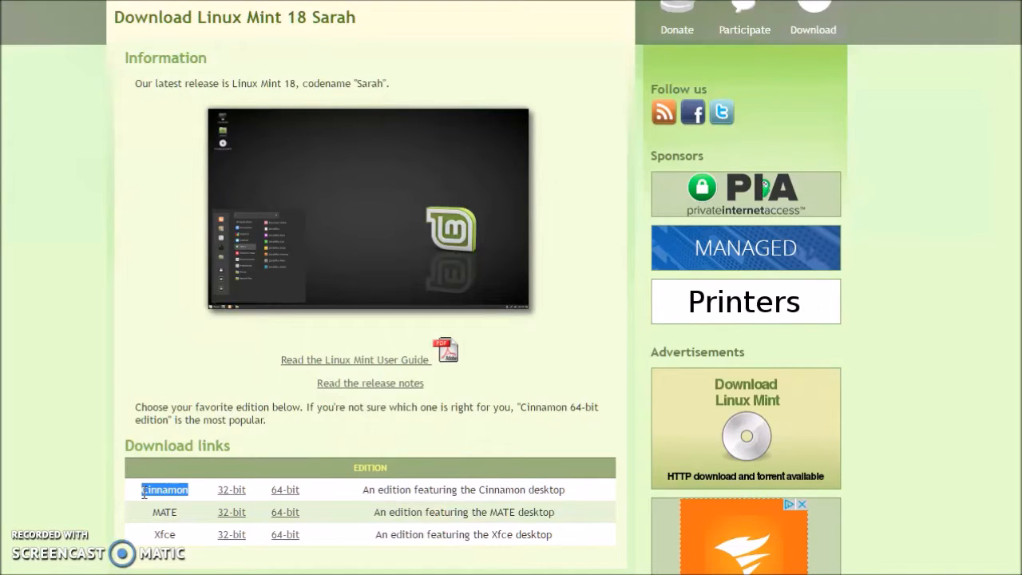
{"action": "left_click", "coordinate": [197, 479]}
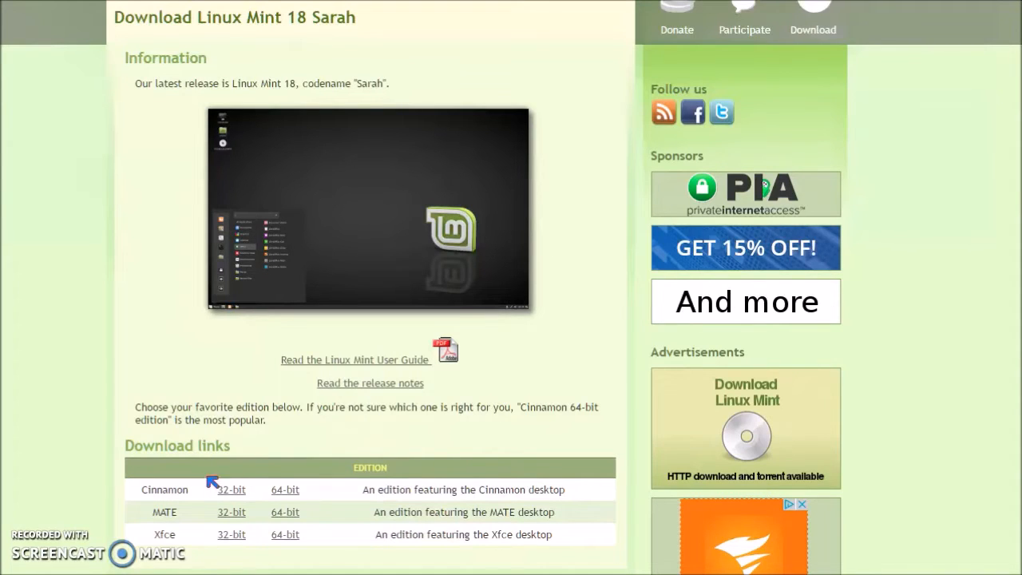
Step: Open the Cinnamon 64-bit edition download page and browse its list of download mirrors
{"action": "left_click", "coordinate": [285, 490]}
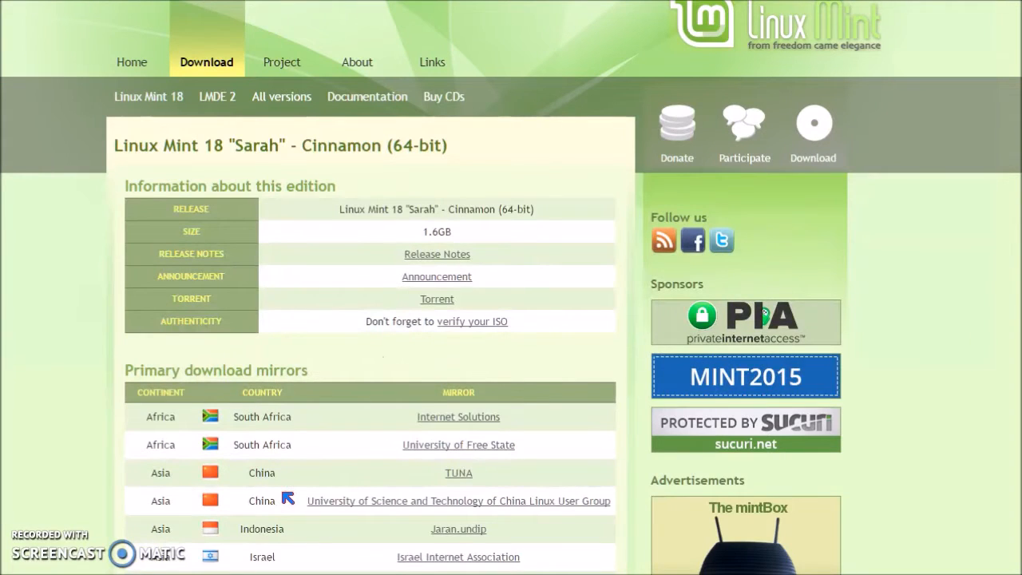
{"action": "scroll", "coordinate": [388, 463], "scroll_direction": "down", "scroll_amount": 10}
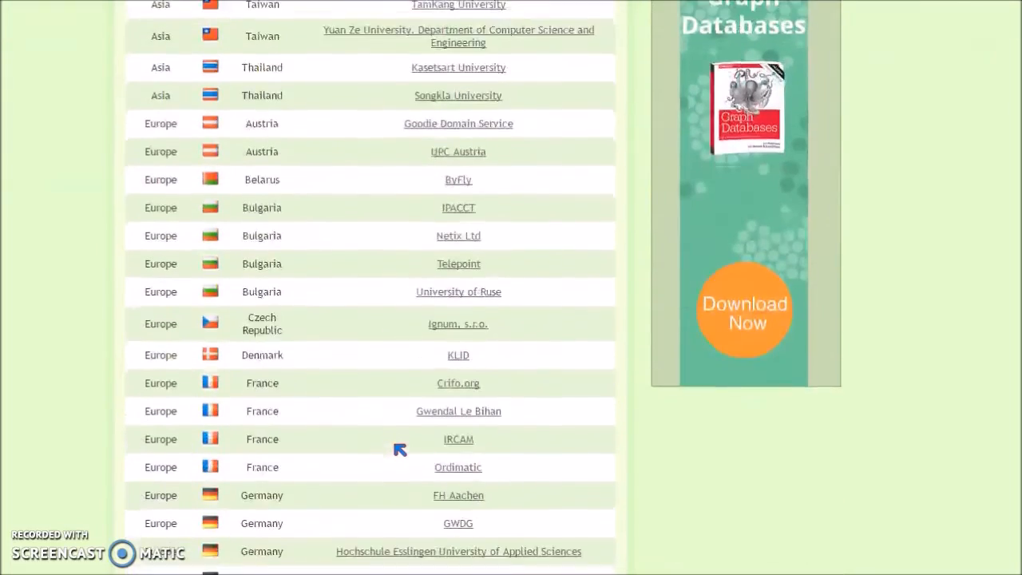
{"action": "scroll", "coordinate": [399, 449], "scroll_direction": "down", "scroll_amount": 5}
{"action": "scroll", "coordinate": [392, 445], "scroll_direction": "up", "scroll_amount": 2}
{"action": "scroll", "coordinate": [392, 445], "scroll_direction": "down", "scroll_amount": 4}
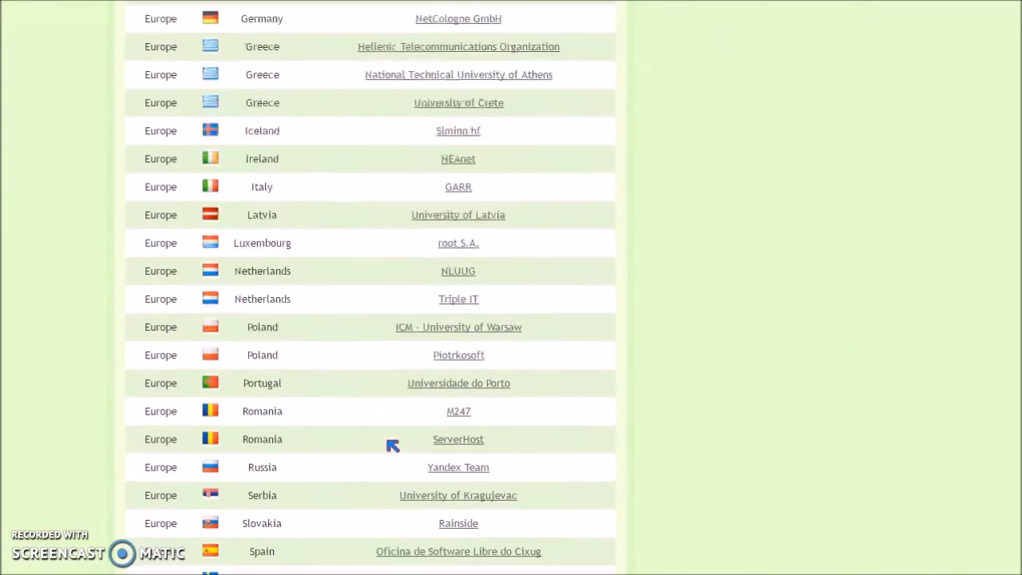
{"action": "scroll", "coordinate": [392, 445], "scroll_direction": "down", "scroll_amount": 4}
{"action": "left_click", "coordinate": [467, 375]}
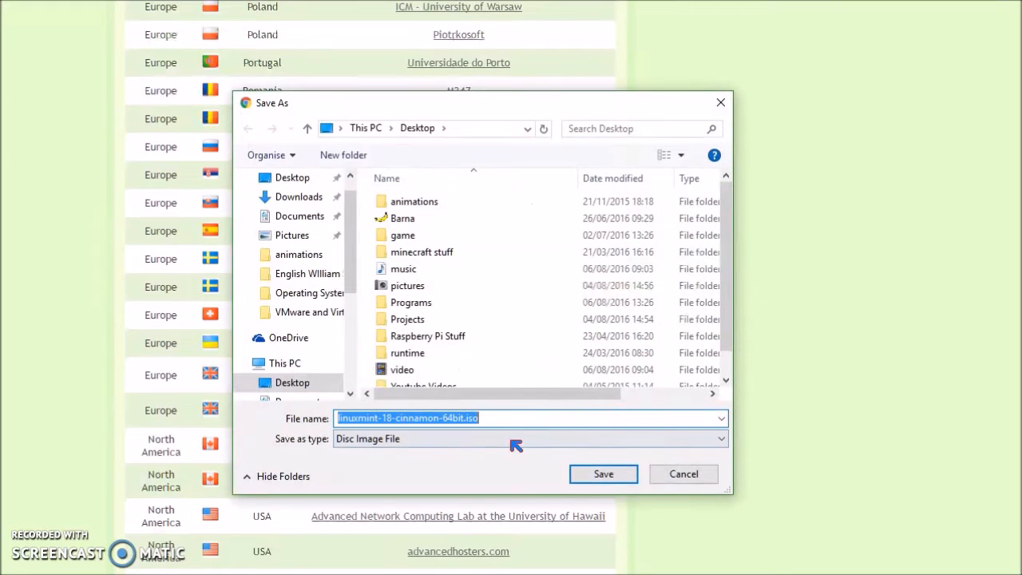
{"action": "double_click", "coordinate": [472, 418]}
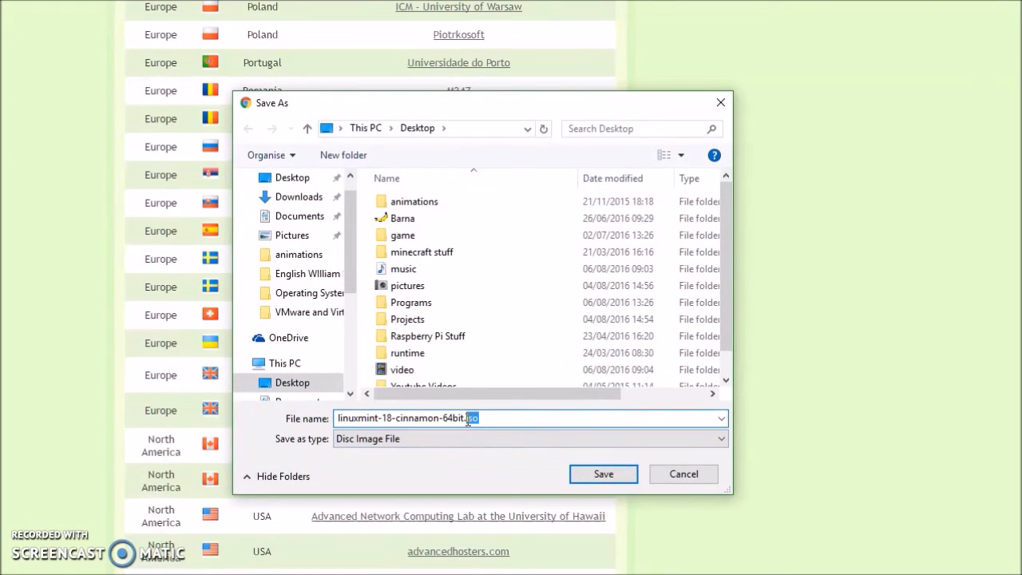
{"action": "left_click", "coordinate": [684, 479]}
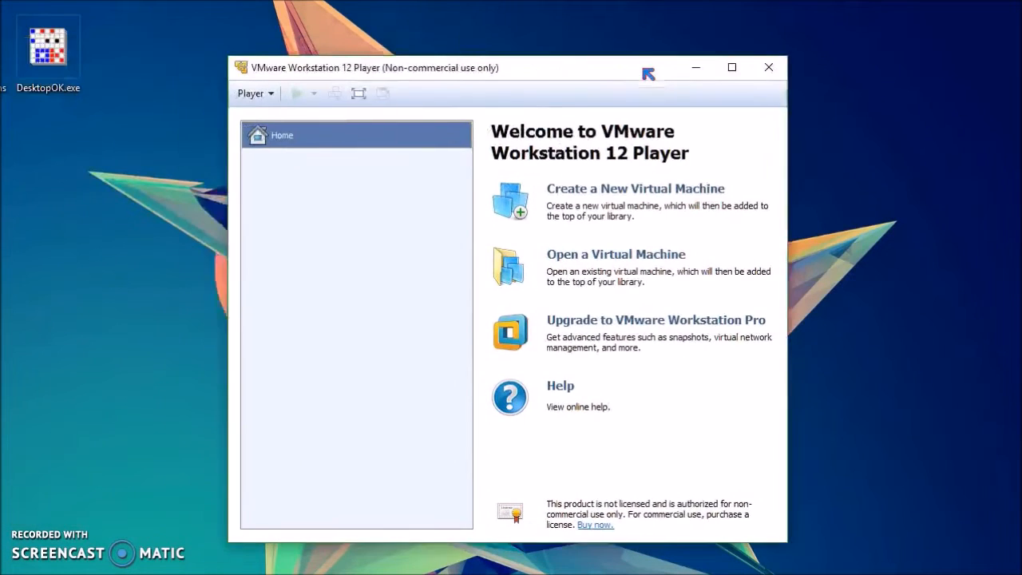
Step: Start creating a new virtual machine in VMware Workstation 12 Player
{"action": "left_click_drag", "start_coordinate": [646, 73], "coordinate": [598, 50]}
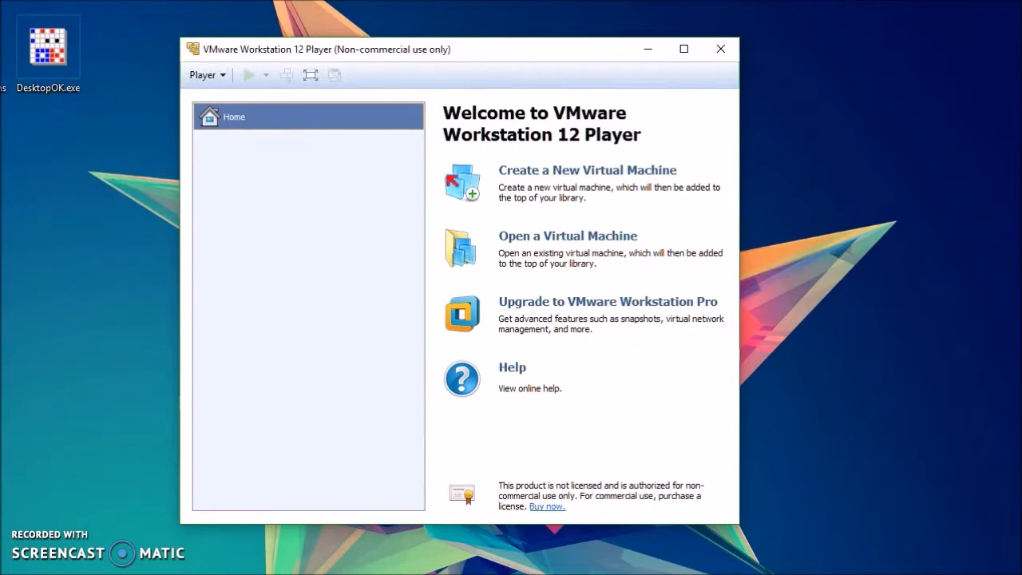
{"action": "left_click", "coordinate": [559, 173]}
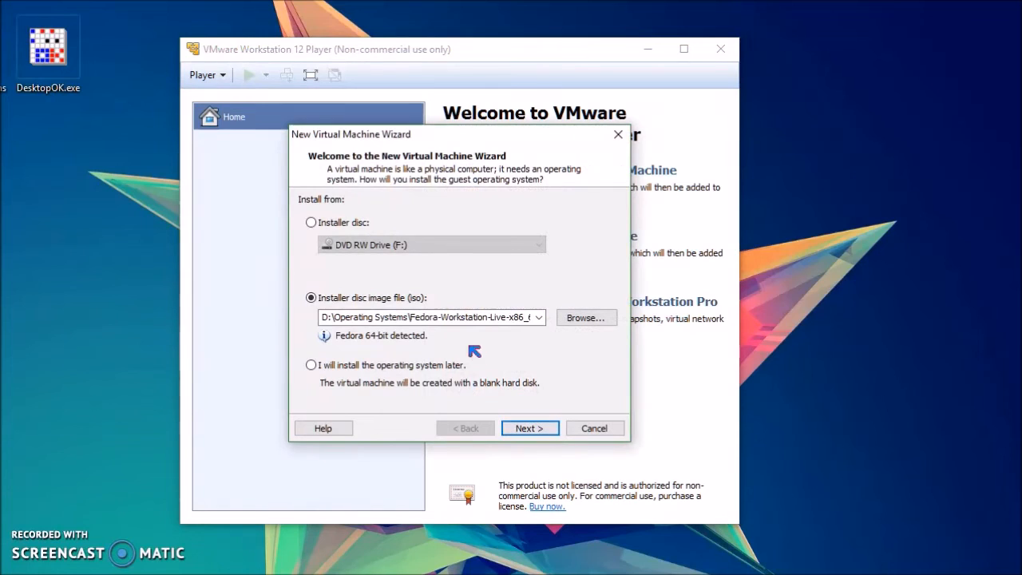
{"action": "left_click", "coordinate": [312, 223]}
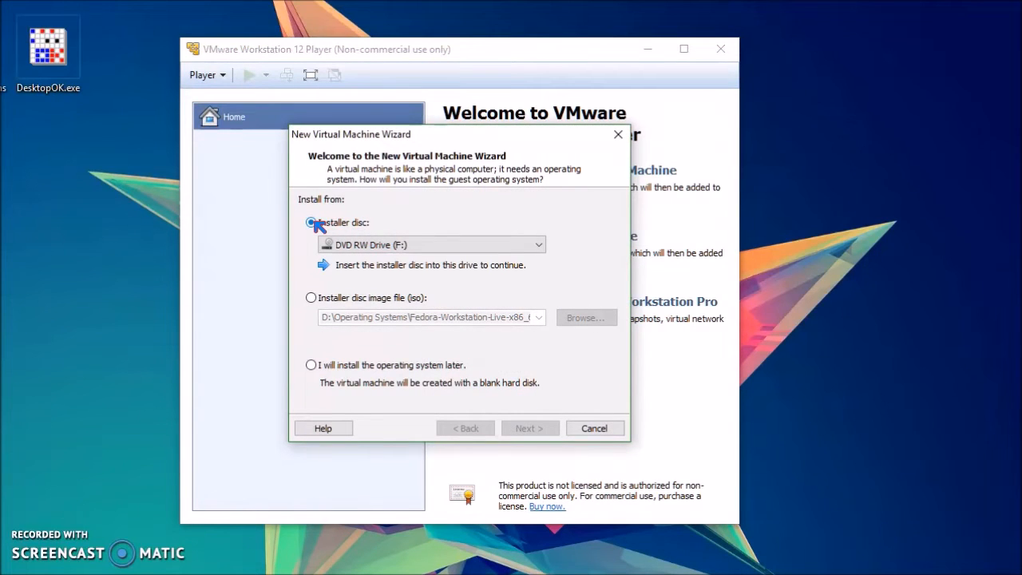
{"action": "left_click", "coordinate": [381, 243]}
{"action": "left_click", "coordinate": [393, 262]}
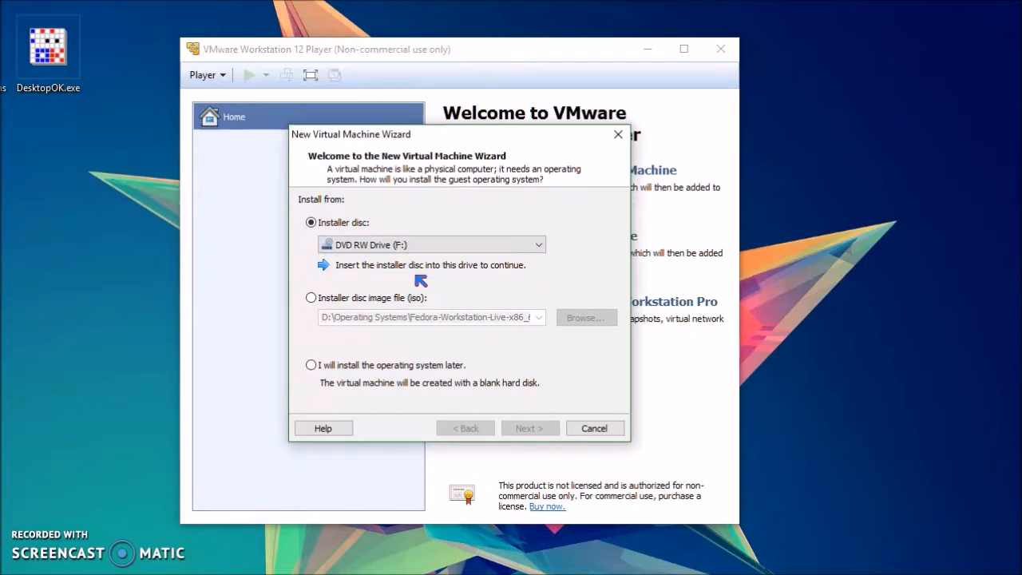
Step: Choose the installer disc image linuxmint-18-cinnamon-64bit.iso as the install source and continue
{"action": "left_click", "coordinate": [372, 298]}
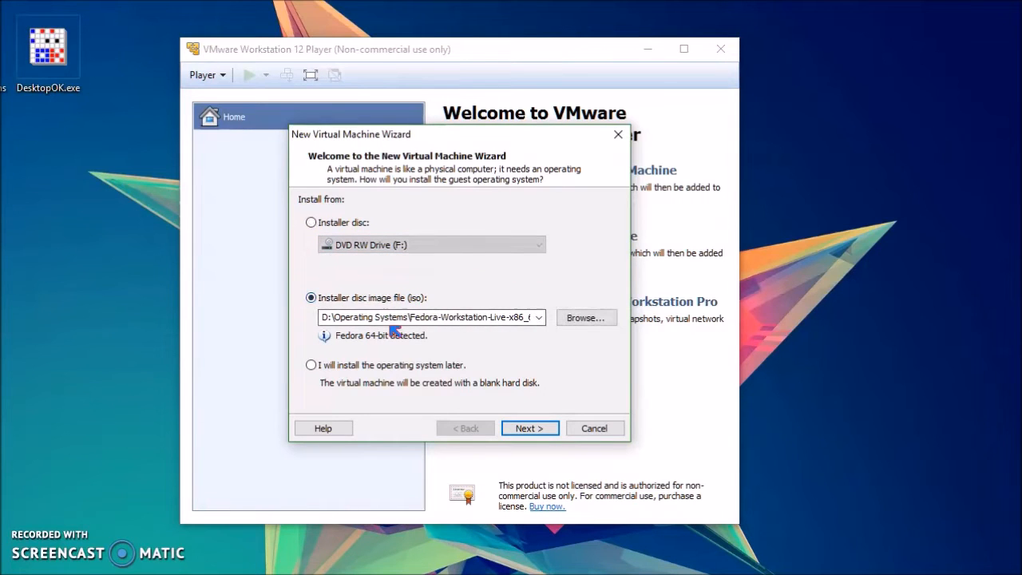
{"action": "left_click", "coordinate": [577, 318]}
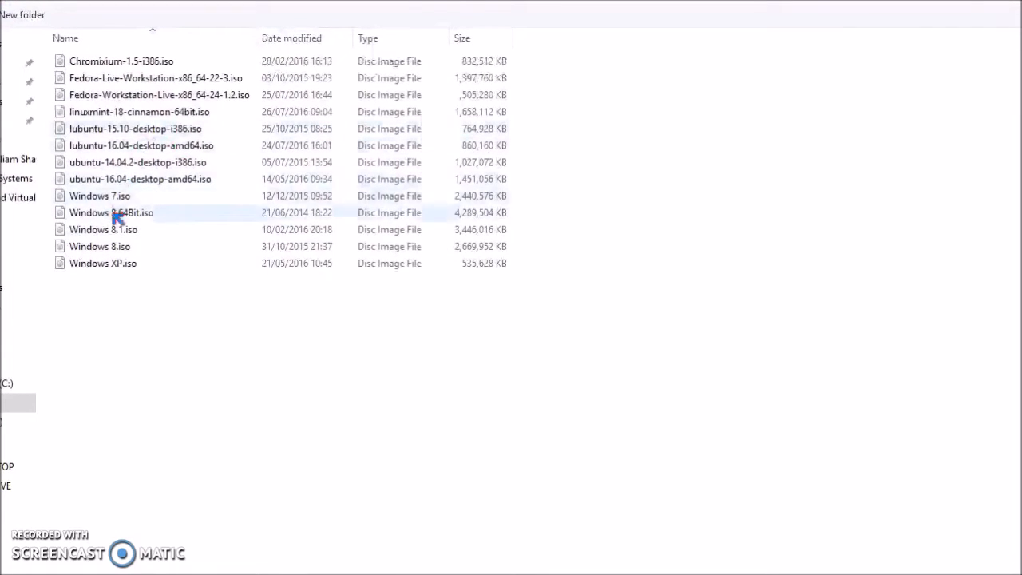
{"action": "left_click", "coordinate": [151, 114]}
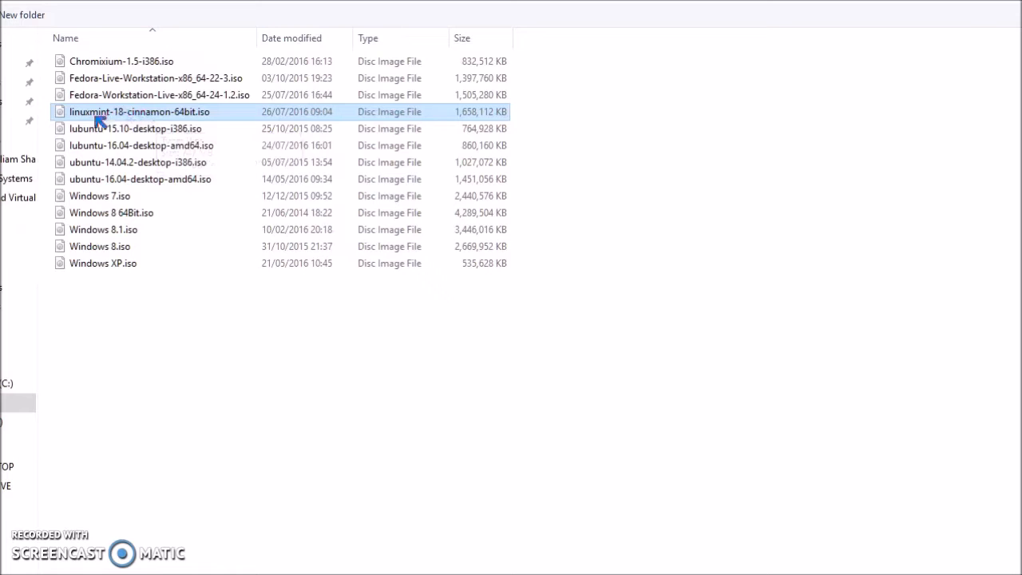
{"action": "double_click", "coordinate": [132, 116]}
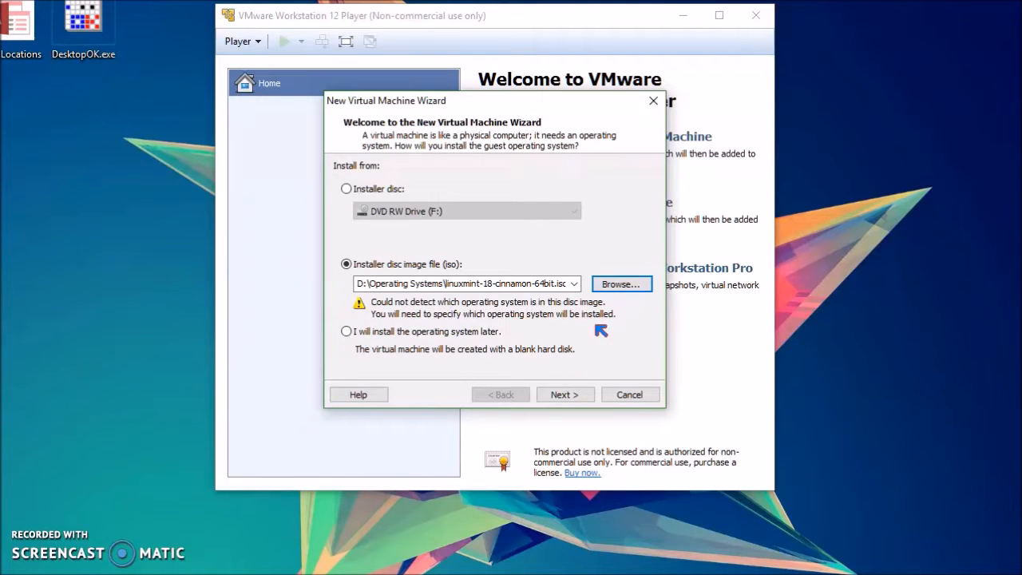
{"action": "left_click", "coordinate": [565, 395]}
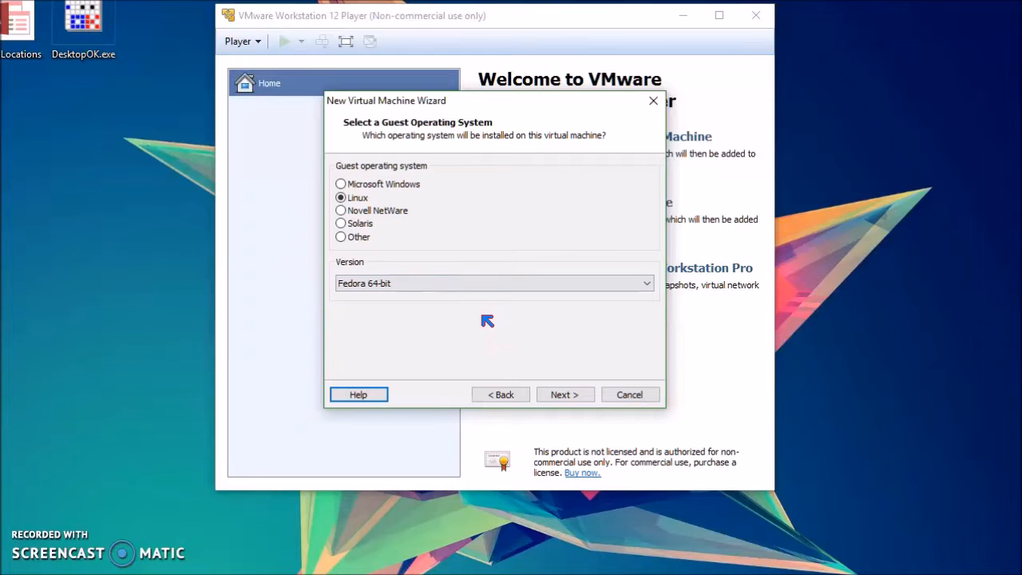
Step: Set the guest operating system to Linux with version Debian 7.x 64-bit and continue
{"action": "left_click", "coordinate": [390, 285]}
{"action": "scroll", "coordinate": [471, 424], "scroll_direction": "down", "scroll_amount": 5}
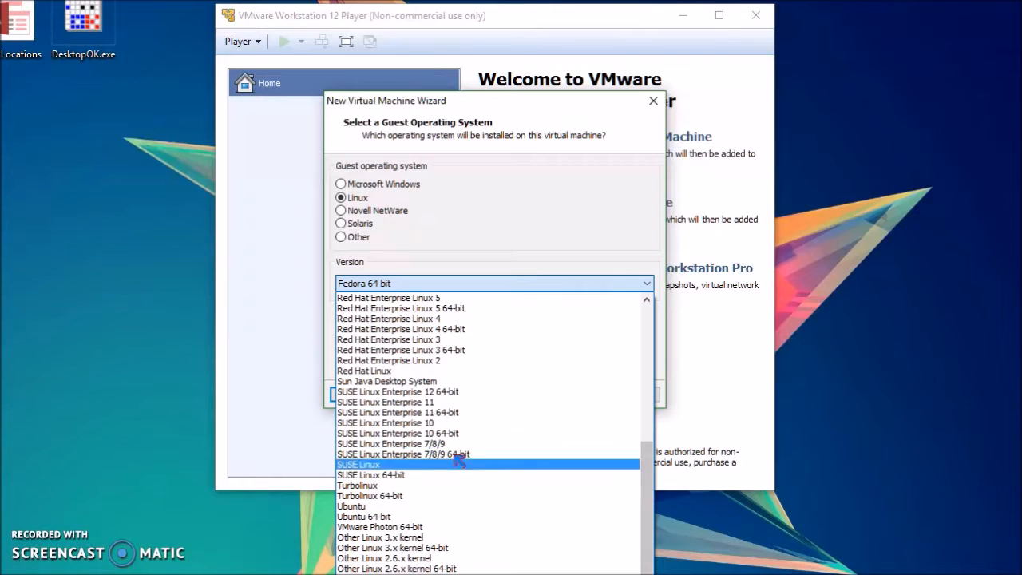
{"action": "left_click", "coordinate": [390, 285]}
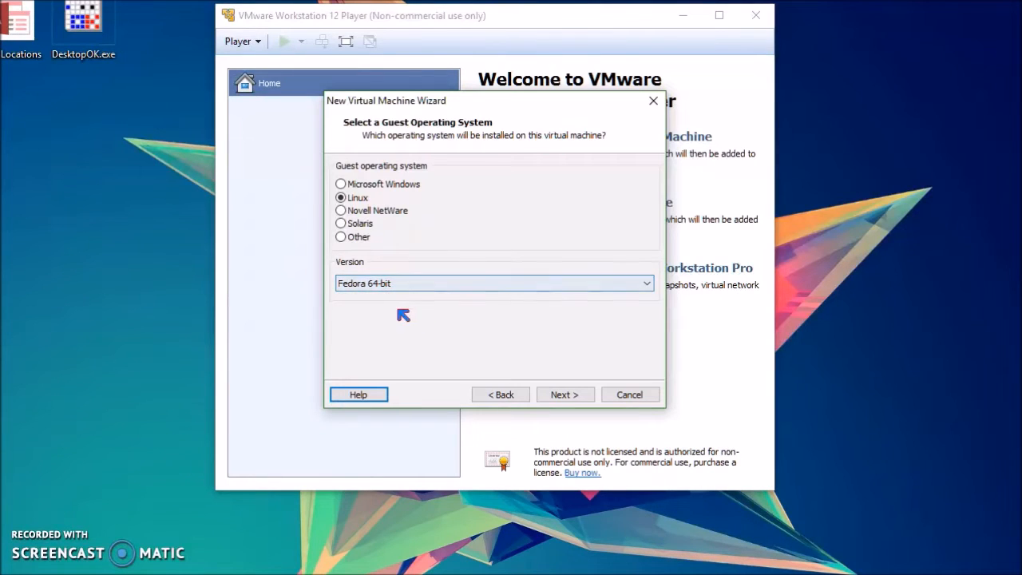
{"action": "left_click", "coordinate": [365, 185]}
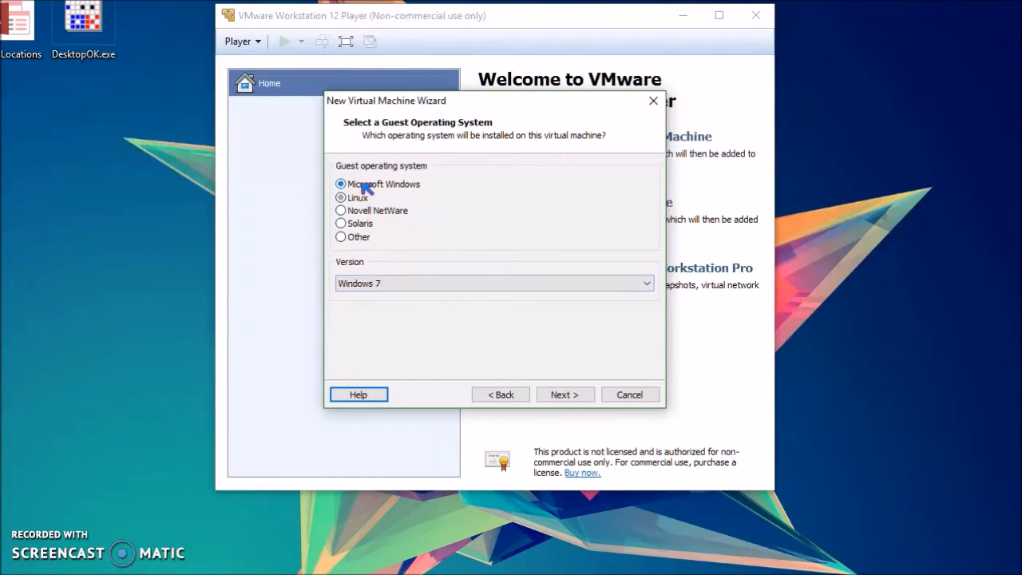
{"action": "left_click", "coordinate": [358, 199]}
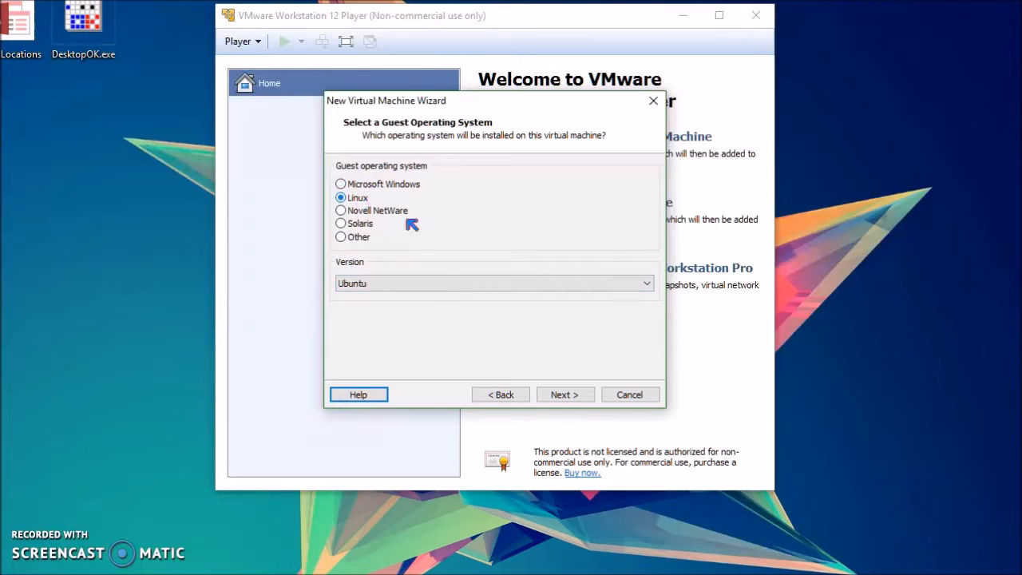
{"action": "left_click", "coordinate": [394, 284]}
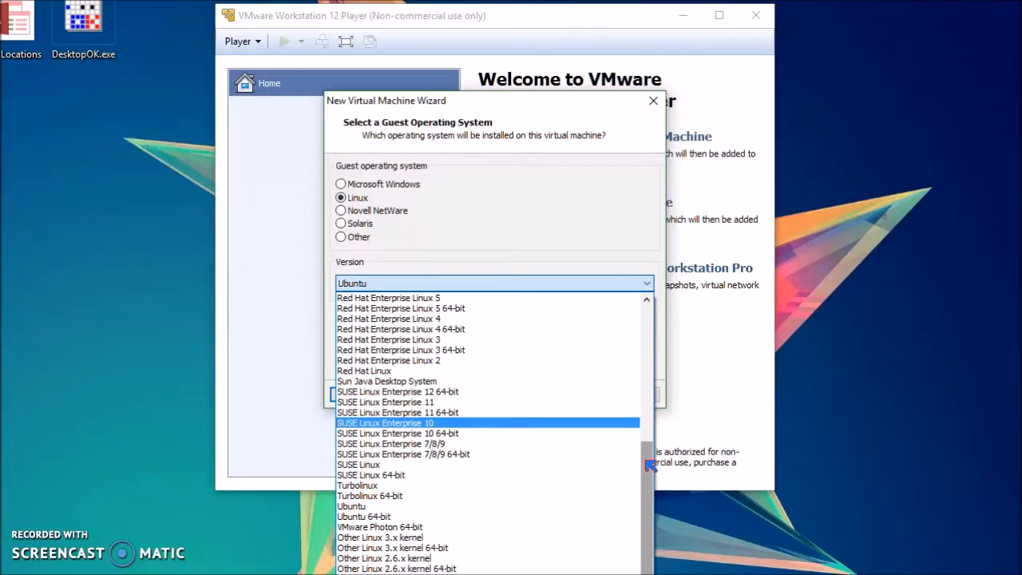
{"action": "left_click_drag", "start_coordinate": [651, 466], "coordinate": [600, 292]}
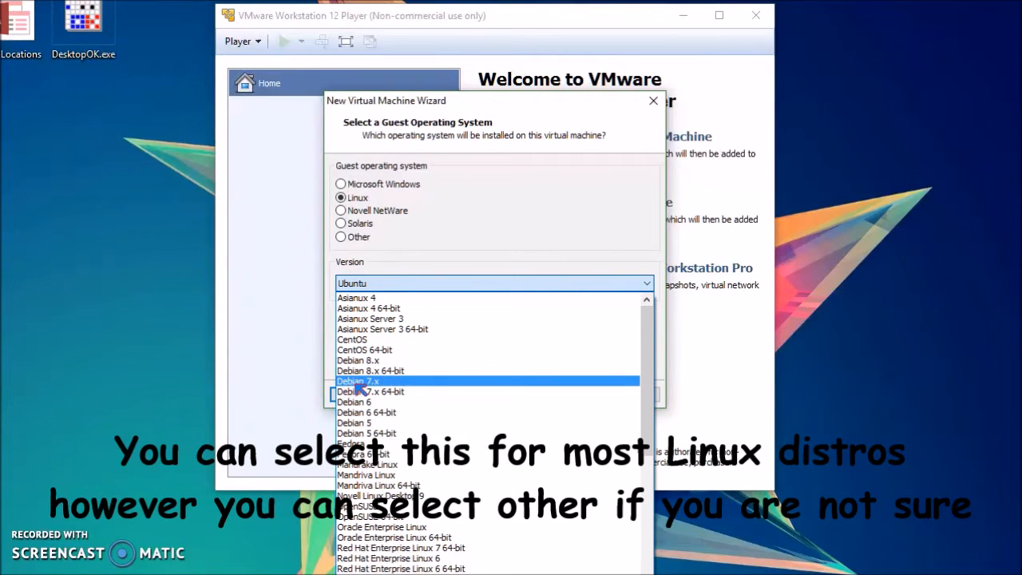
{"action": "left_click", "coordinate": [408, 392]}
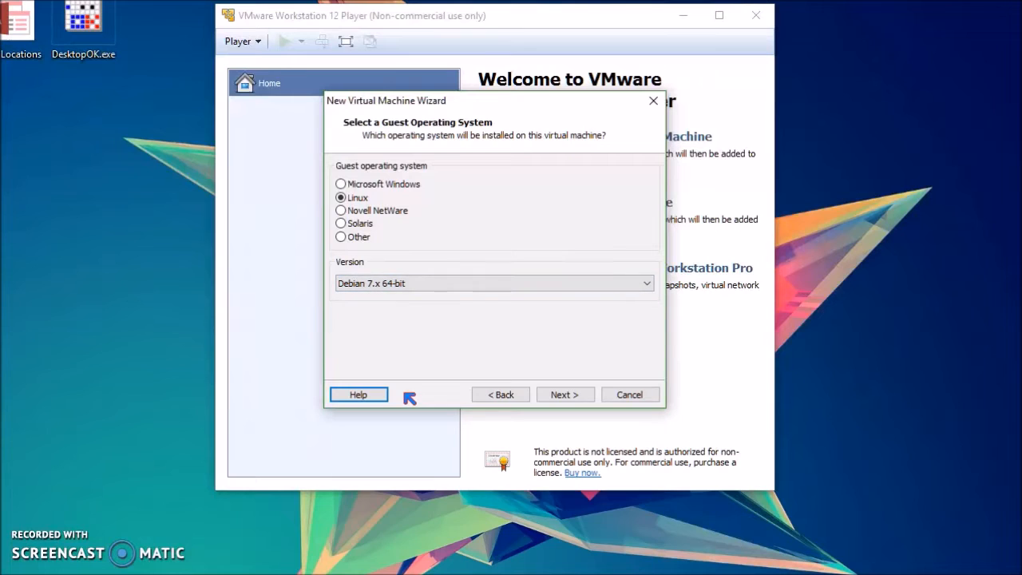
{"action": "left_click", "coordinate": [564, 394]}
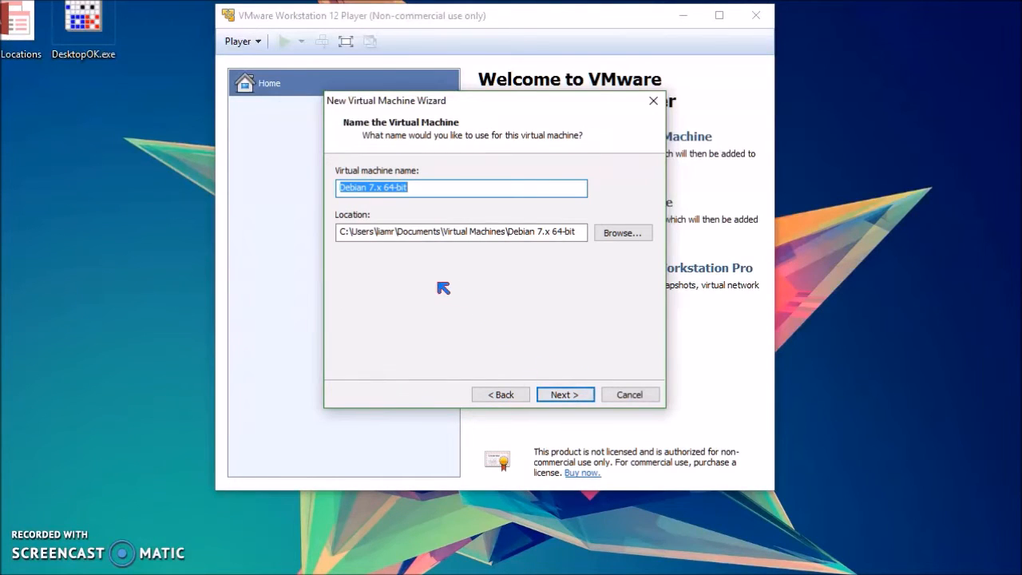
Step: Name the virtual machine Linux Mint
{"action": "left_click", "coordinate": [411, 188]}
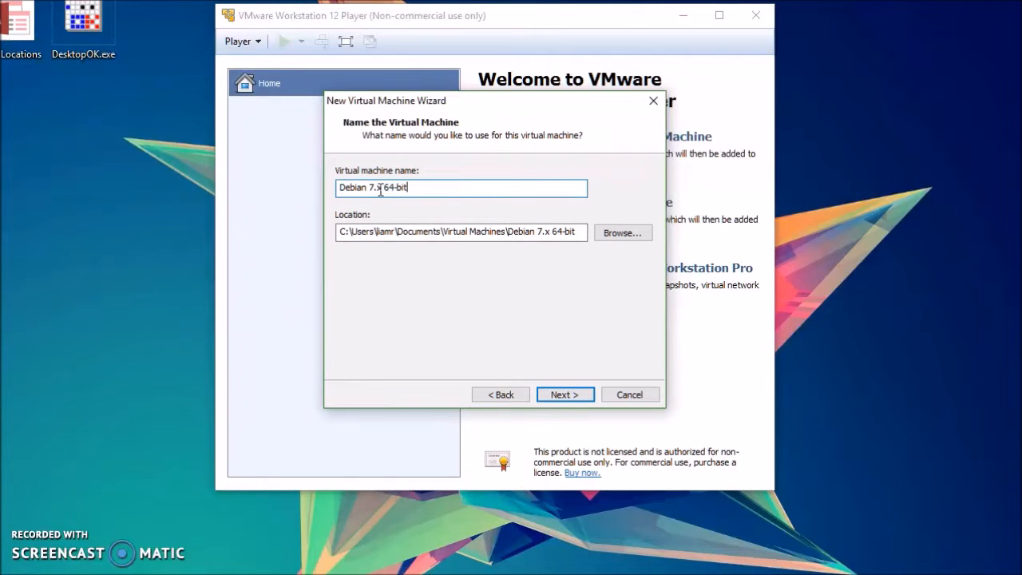
{"action": "left_click_drag", "start_coordinate": [424, 191], "coordinate": [296, 176]}
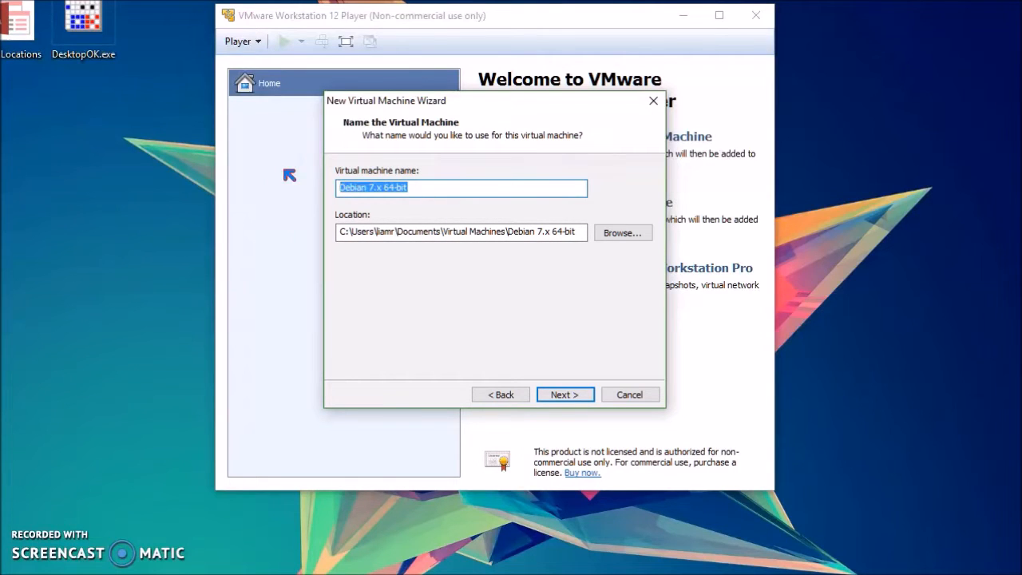
{"action": "type", "text": "Linux Mint"}
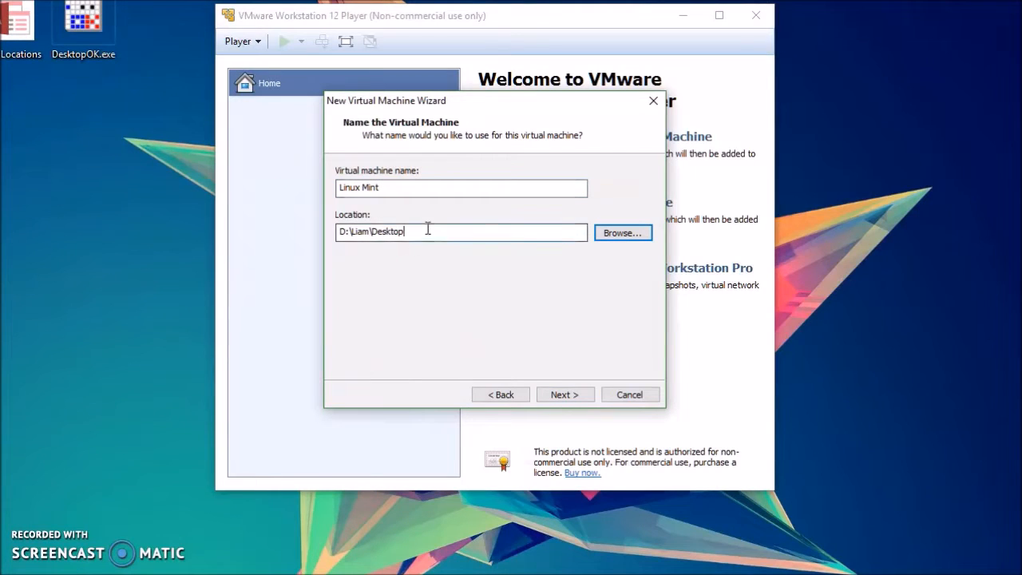
Step: Create a new folder named Linux Mint on the Data (D:) drive, set it as the virtual machine location, and continue
{"action": "left_click_drag", "start_coordinate": [427, 229], "coordinate": [301, 240]}
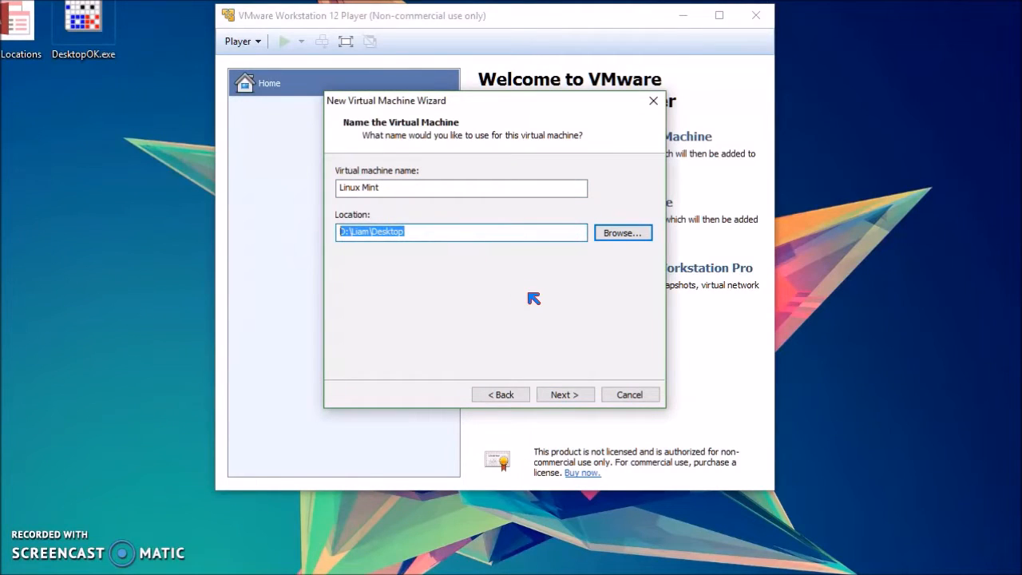
{"action": "left_click", "coordinate": [501, 236]}
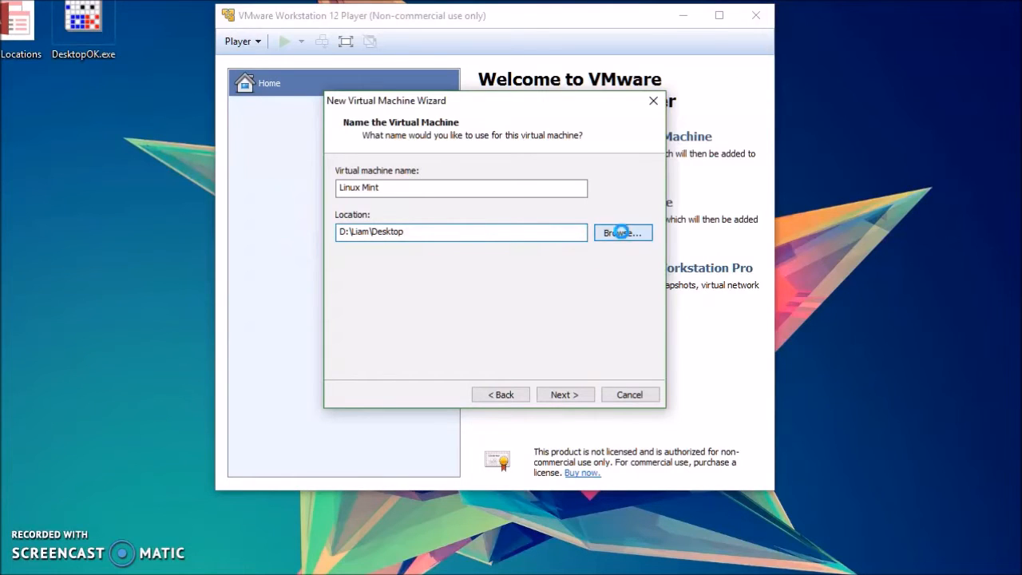
{"action": "left_click", "coordinate": [617, 232]}
{"action": "left_click_drag", "start_coordinate": [632, 302], "coordinate": [638, 342]}
{"action": "left_click", "coordinate": [432, 291]}
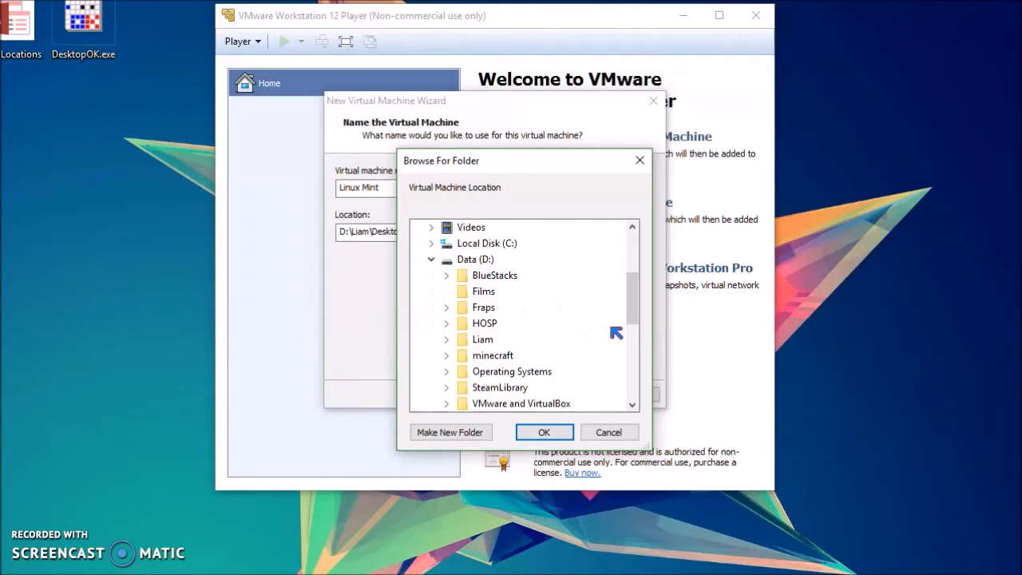
{"action": "left_click_drag", "start_coordinate": [632, 318], "coordinate": [639, 324]}
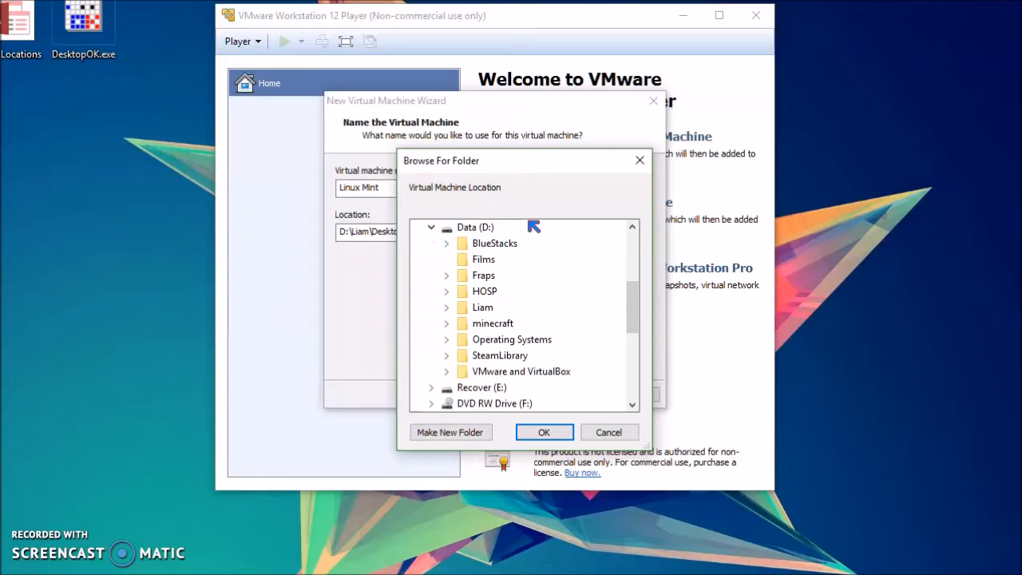
{"action": "right_click", "coordinate": [476, 228]}
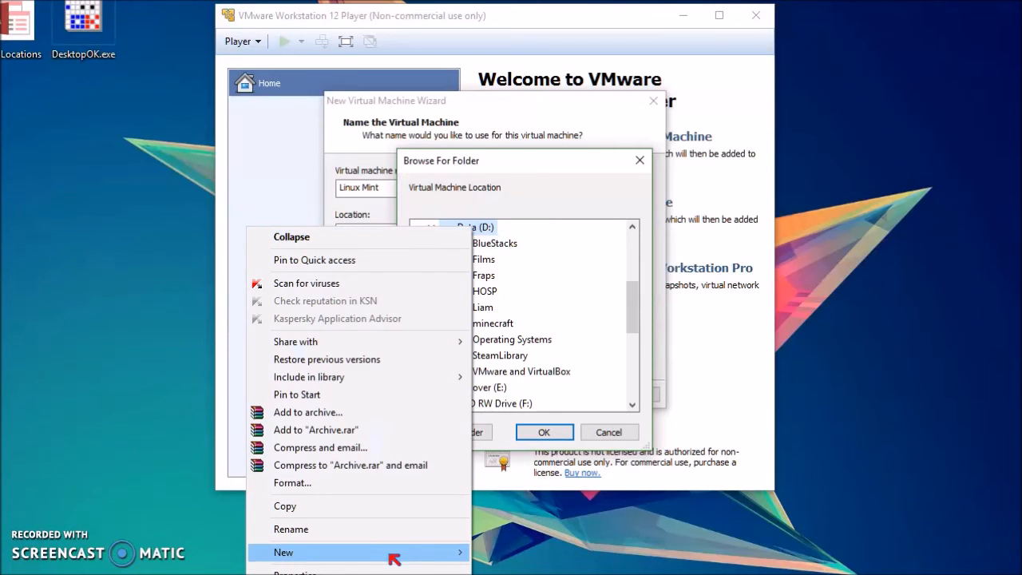
{"action": "left_click", "coordinate": [223, 552]}
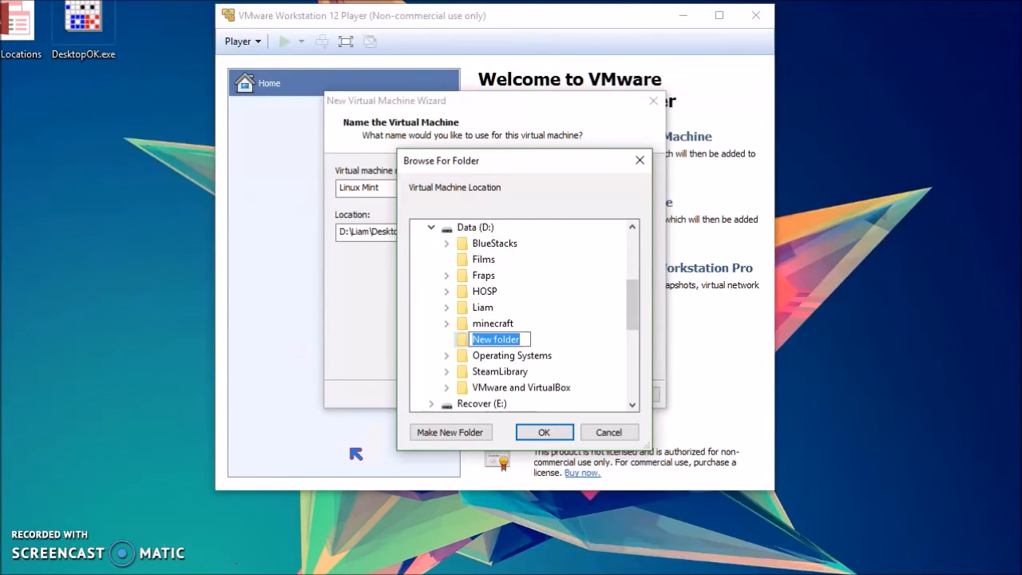
{"action": "type", "text": "Linu"}
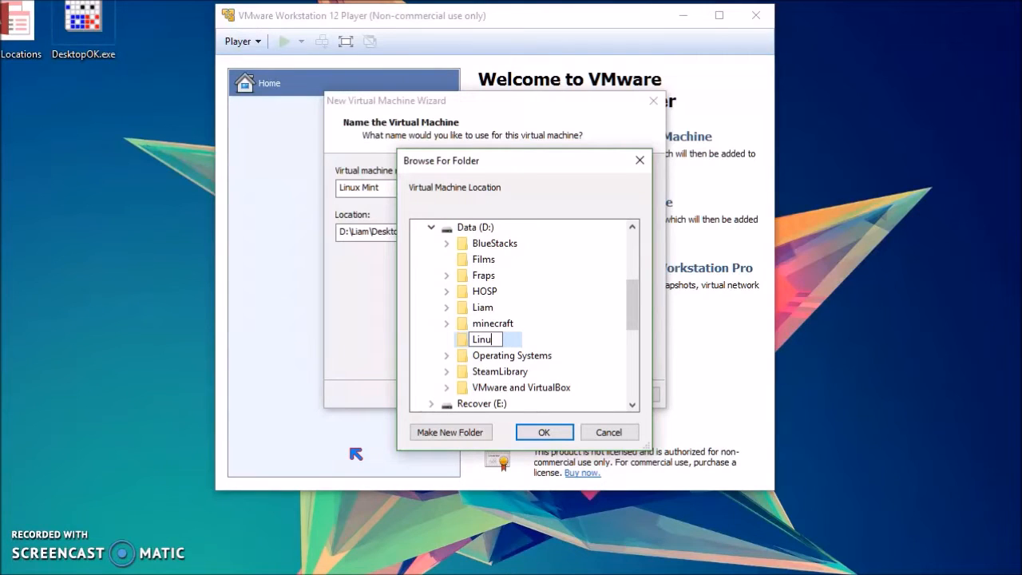
{"action": "type", "text": "x Mint"}
{"action": "key", "text": "Return"}
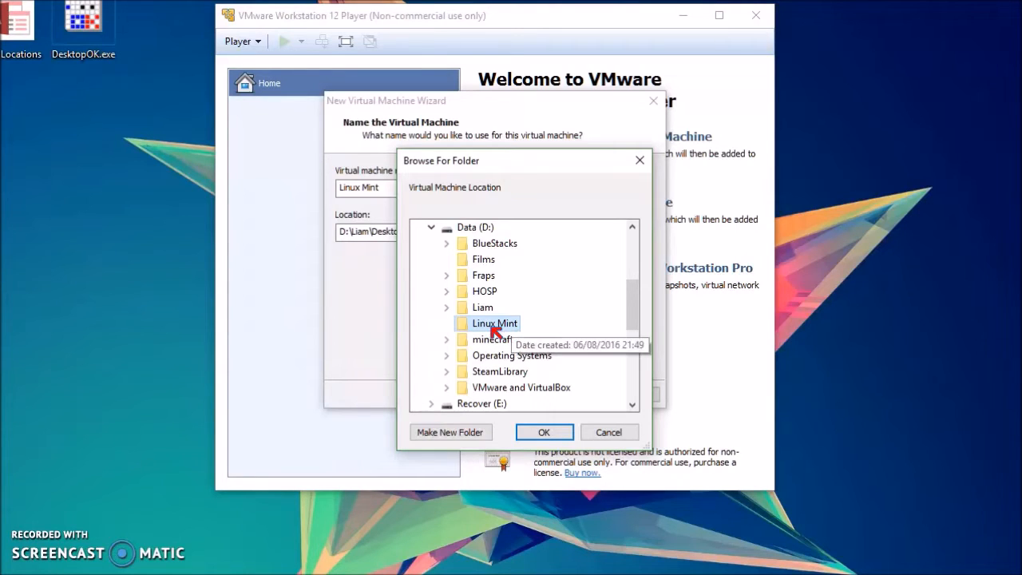
{"action": "left_click", "coordinate": [552, 434]}
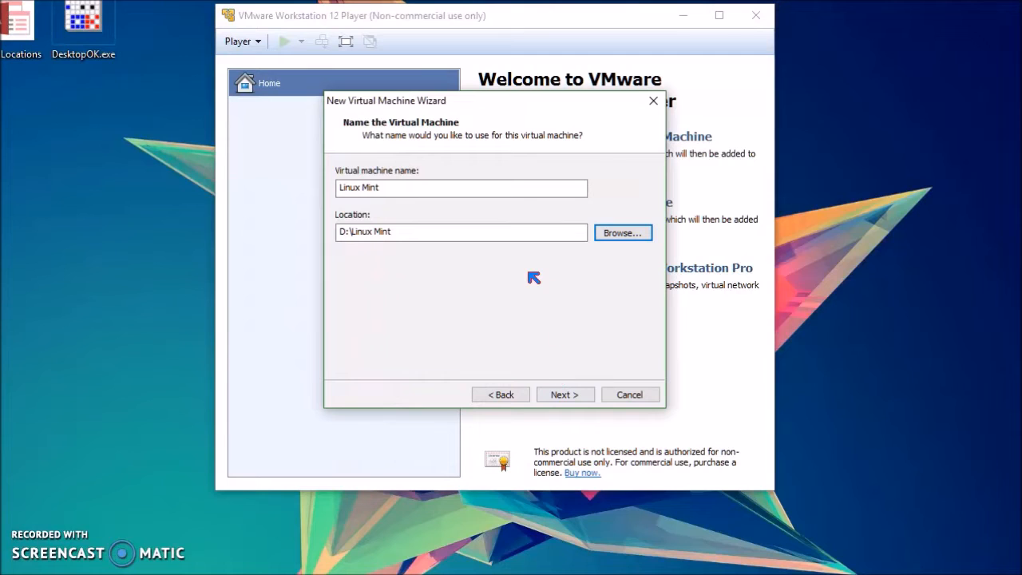
{"action": "left_click", "coordinate": [566, 396]}
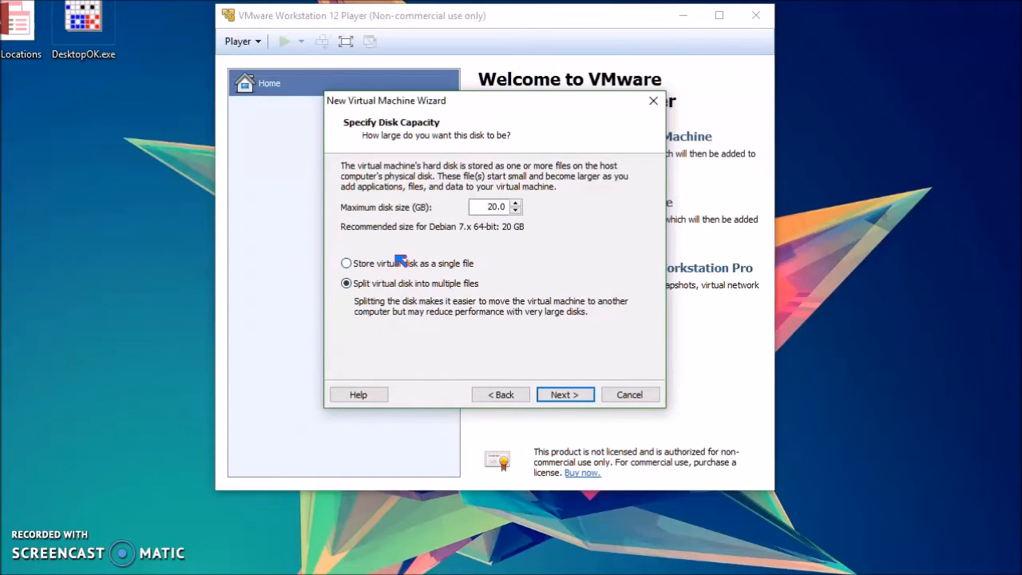
Step: Keep the maximum disk size at 20 GB, store the virtual disk as a single file, and continue
{"action": "left_click", "coordinate": [348, 264]}
{"action": "left_click", "coordinate": [517, 203]}
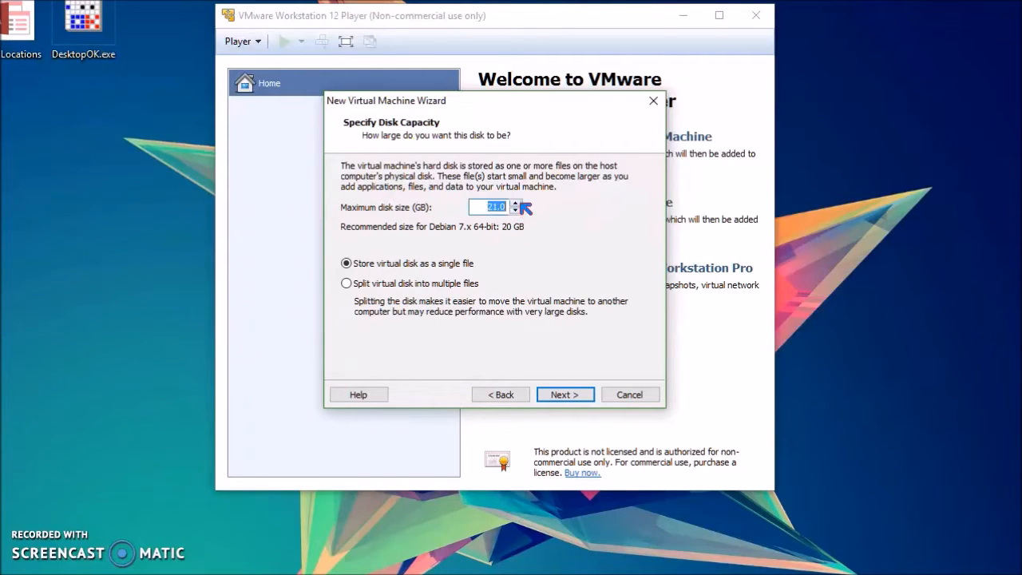
{"action": "left_click", "coordinate": [515, 210]}
{"action": "left_click", "coordinate": [490, 205]}
{"action": "left_click_drag", "start_coordinate": [504, 210], "coordinate": [483, 204]}
{"action": "left_click", "coordinate": [544, 267]}
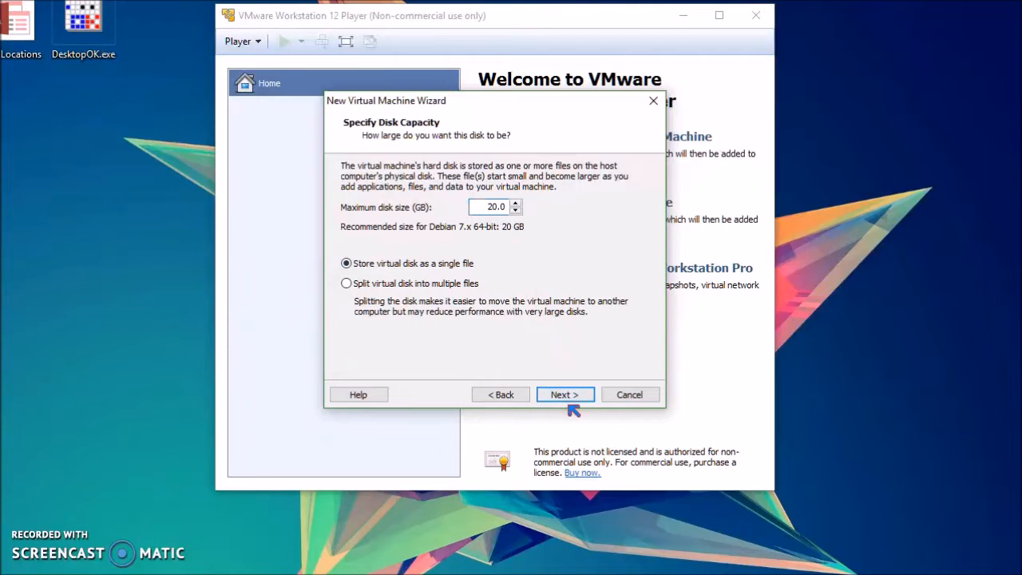
{"action": "left_click", "coordinate": [361, 266]}
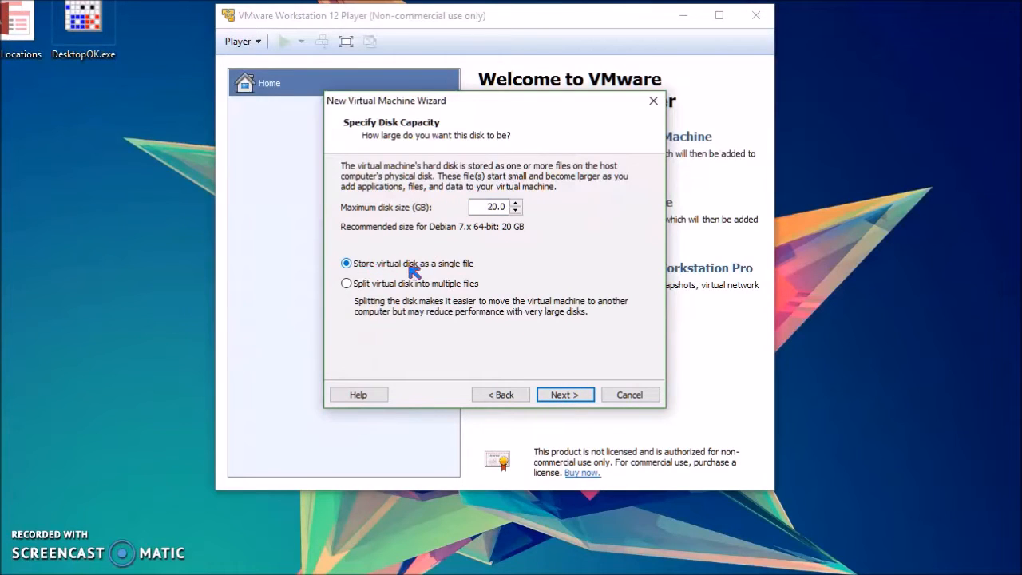
{"action": "left_click", "coordinate": [566, 396]}
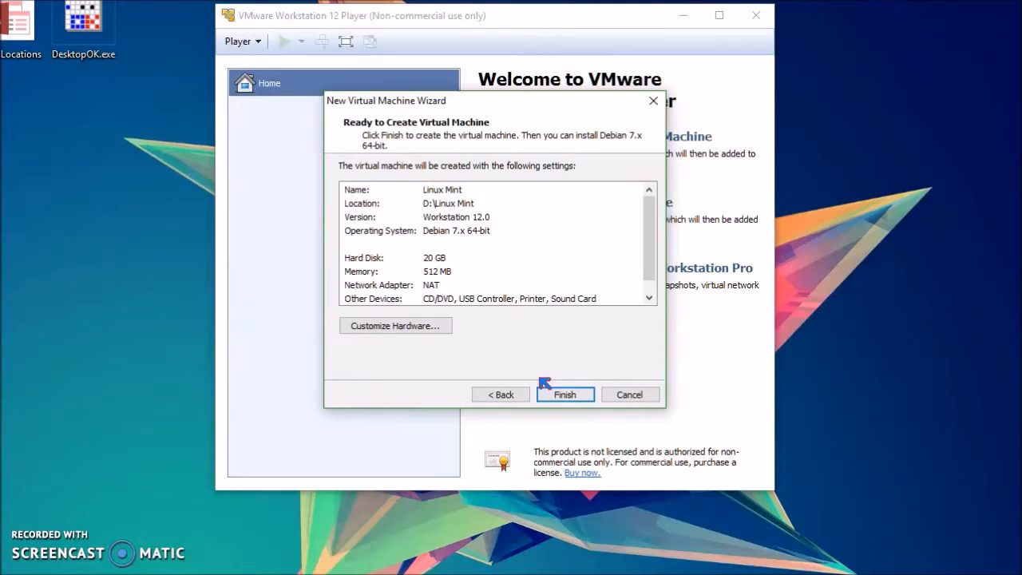
Step: Open the hardware customization and set the virtual machine's memory to 2048 MB
{"action": "left_click_drag", "start_coordinate": [651, 231], "coordinate": [653, 216]}
{"action": "left_click", "coordinate": [425, 330]}
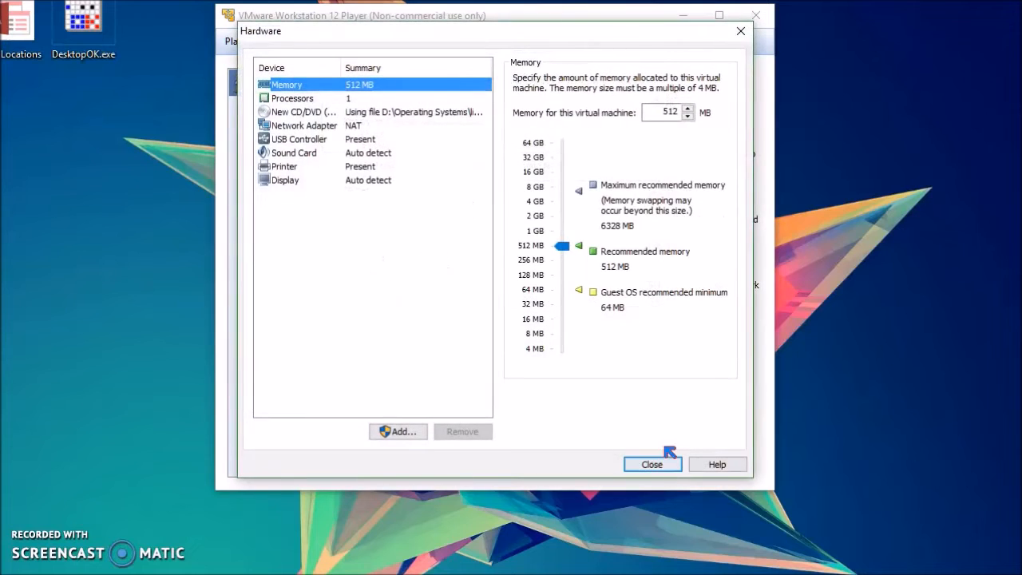
{"action": "left_click", "coordinate": [653, 464]}
{"action": "left_click", "coordinate": [355, 330]}
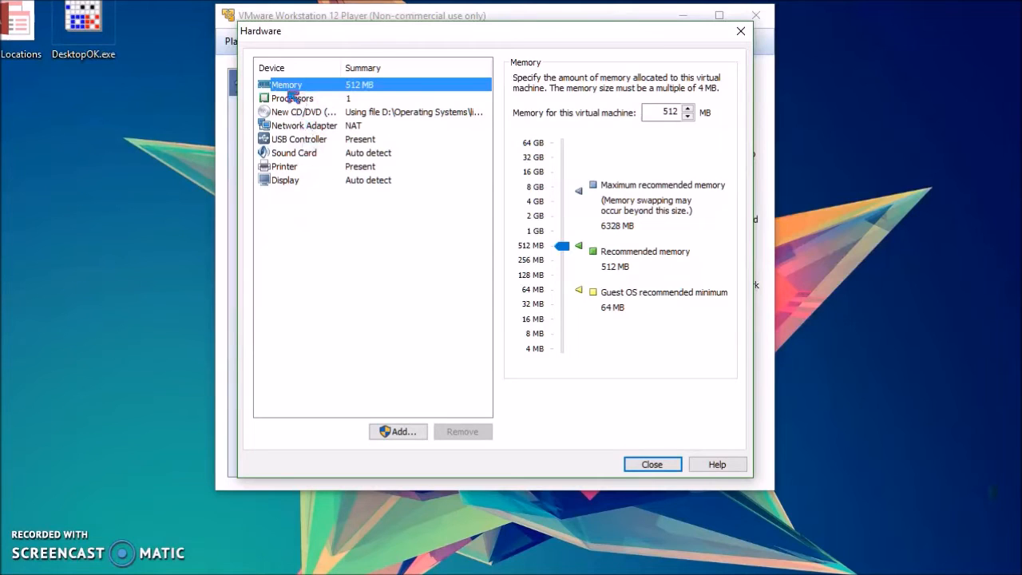
{"action": "left_click", "coordinate": [297, 99]}
{"action": "left_click", "coordinate": [307, 85]}
{"action": "left_click", "coordinate": [564, 248]}
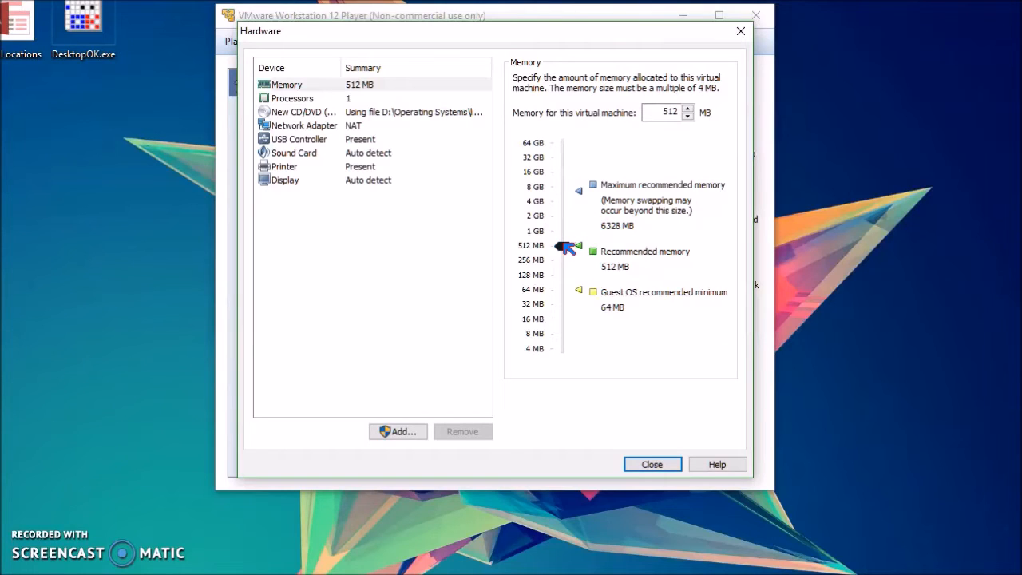
{"action": "left_click_drag", "start_coordinate": [567, 247], "coordinate": [588, 215]}
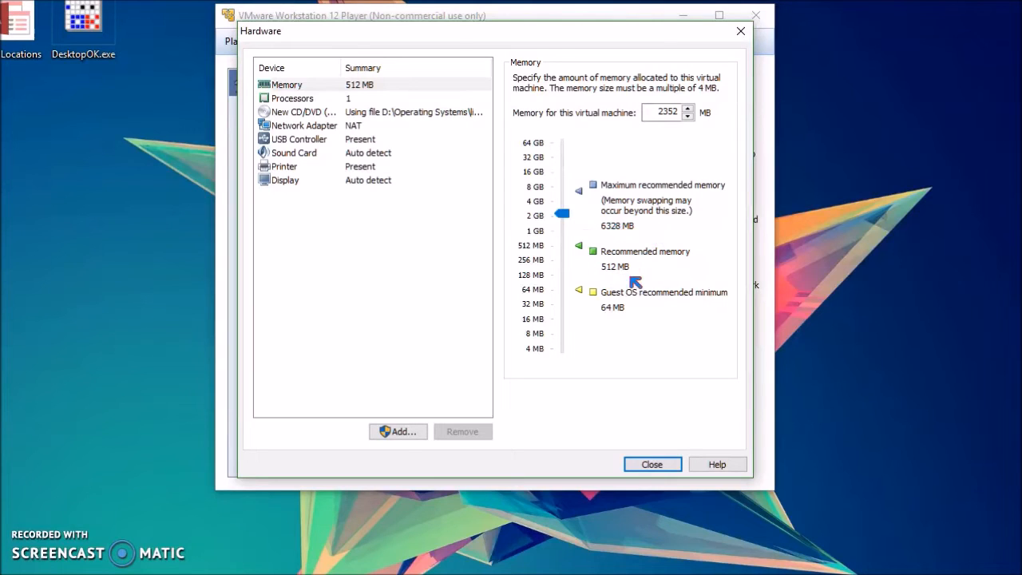
{"action": "left_click_drag", "start_coordinate": [572, 220], "coordinate": [571, 222]}
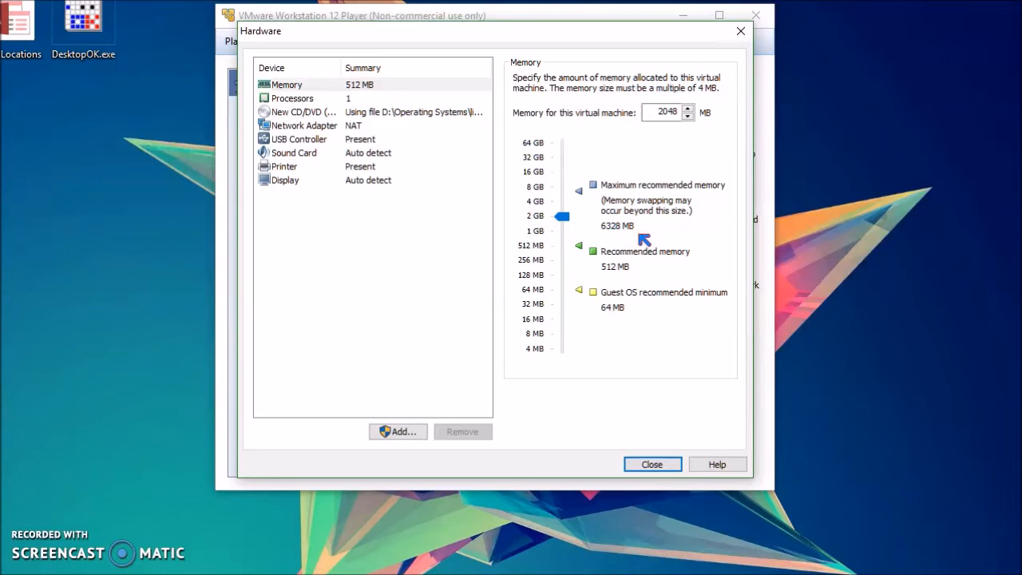
Step: Set the number of processor cores to 2
{"action": "left_click", "coordinate": [318, 99]}
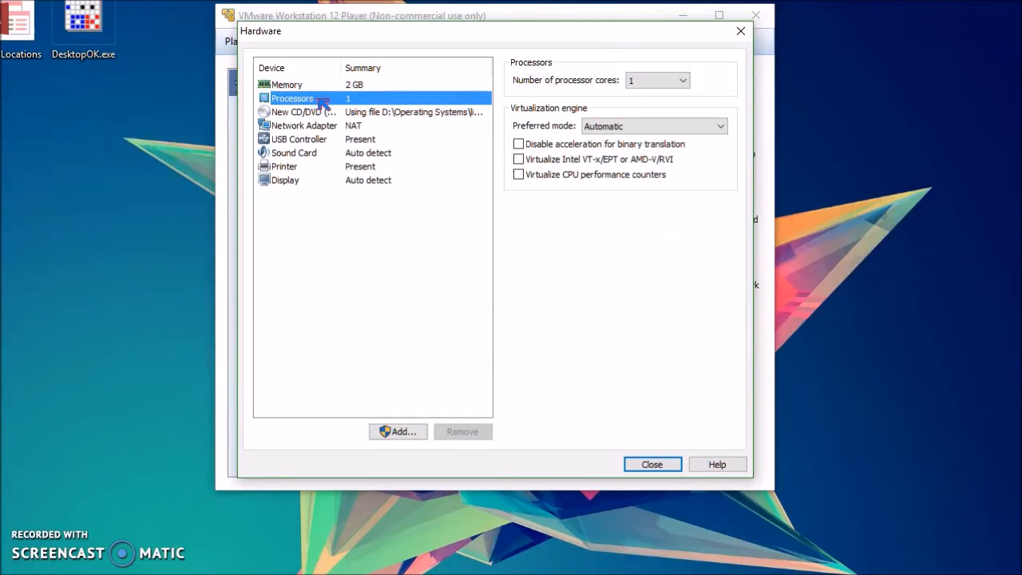
{"action": "left_click", "coordinate": [651, 82]}
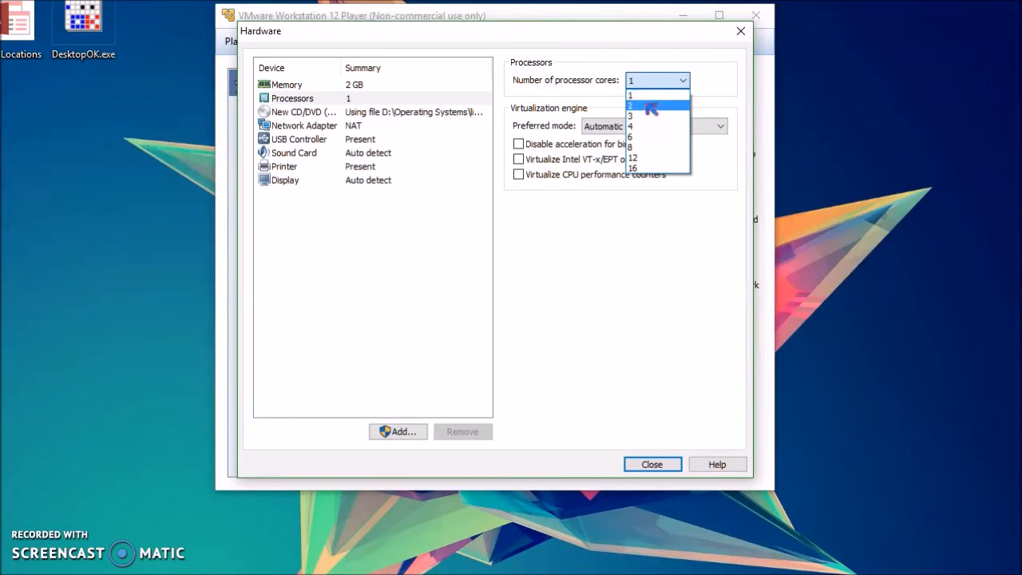
{"action": "left_click", "coordinate": [641, 105]}
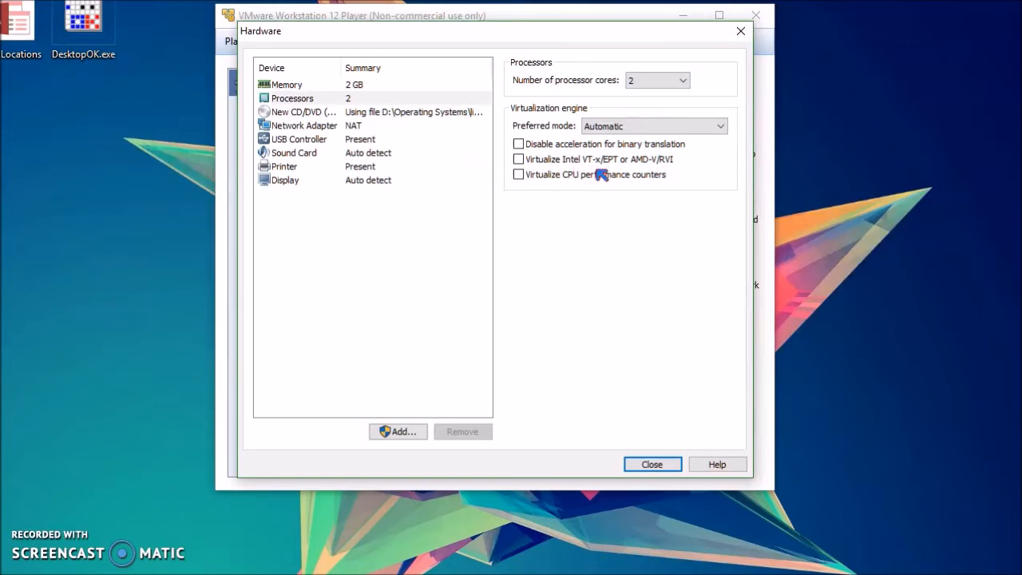
Step: Review the settings of the remaining hardware devices and close the hardware customization
{"action": "left_click", "coordinate": [304, 115]}
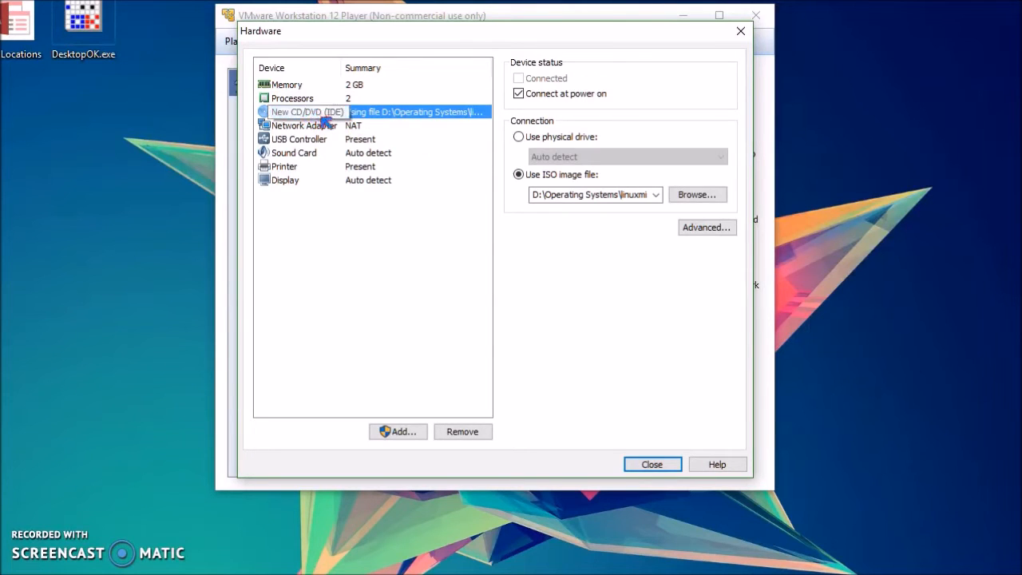
{"action": "left_click", "coordinate": [337, 128]}
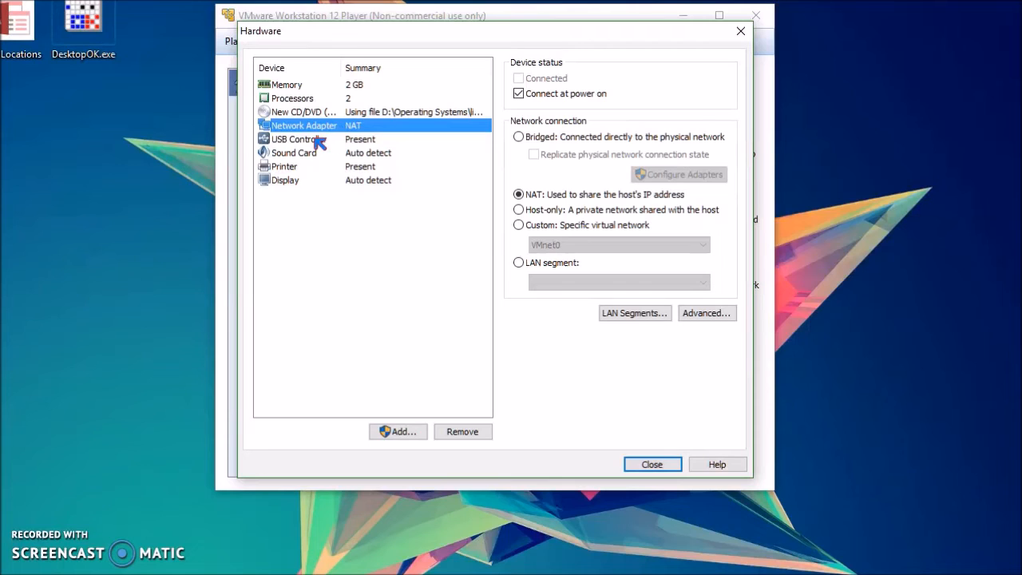
{"action": "left_click", "coordinate": [321, 143]}
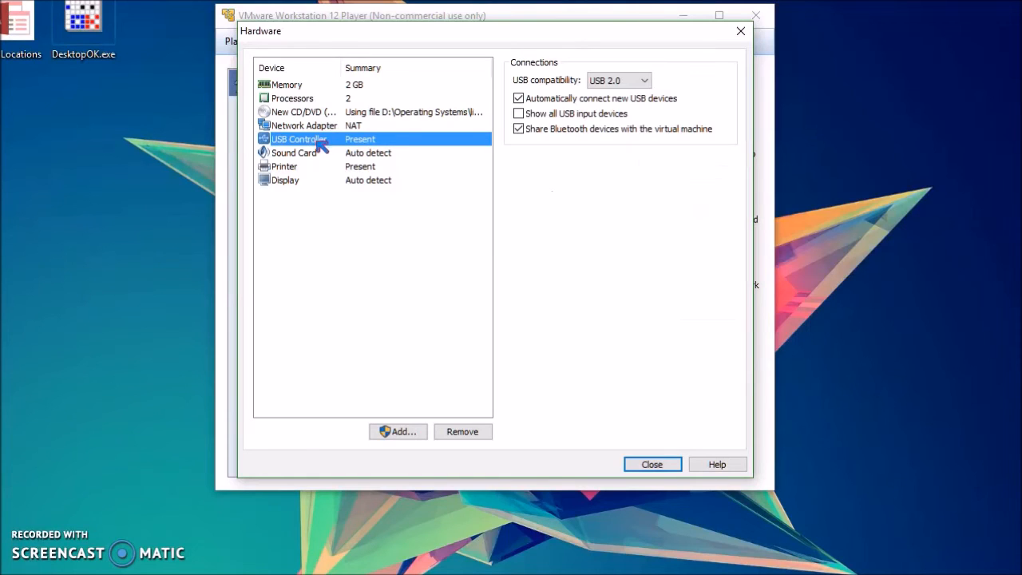
{"action": "left_click", "coordinate": [306, 155]}
{"action": "left_click", "coordinate": [309, 166]}
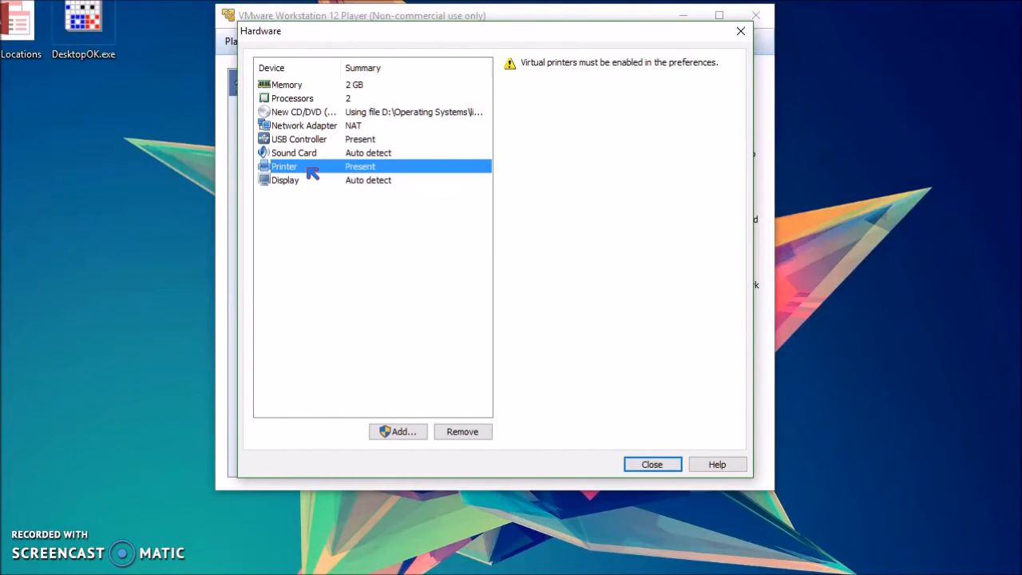
{"action": "left_click", "coordinate": [293, 179]}
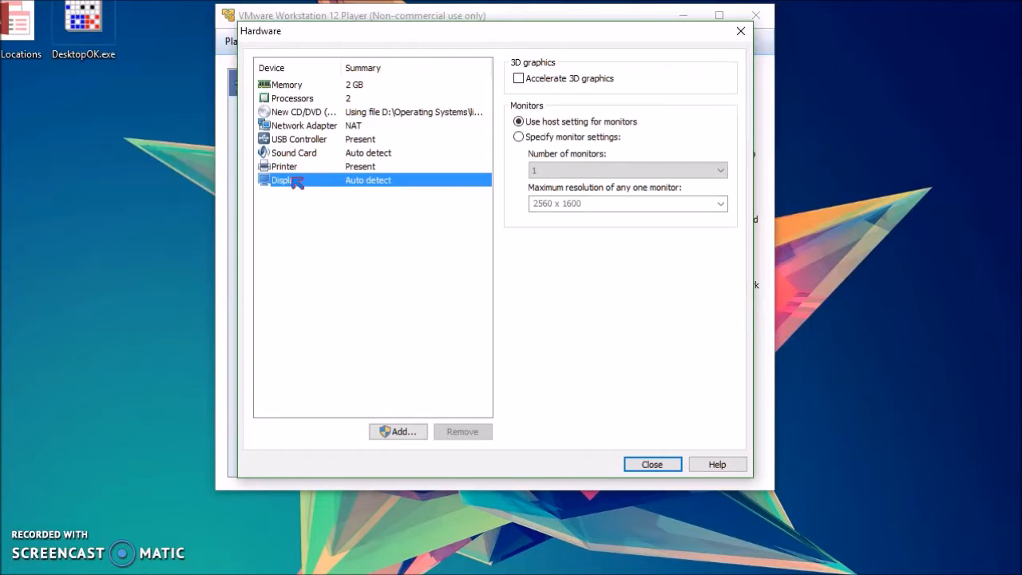
{"action": "left_click", "coordinate": [297, 85]}
{"action": "left_click", "coordinate": [297, 97]}
{"action": "left_click", "coordinate": [296, 85]}
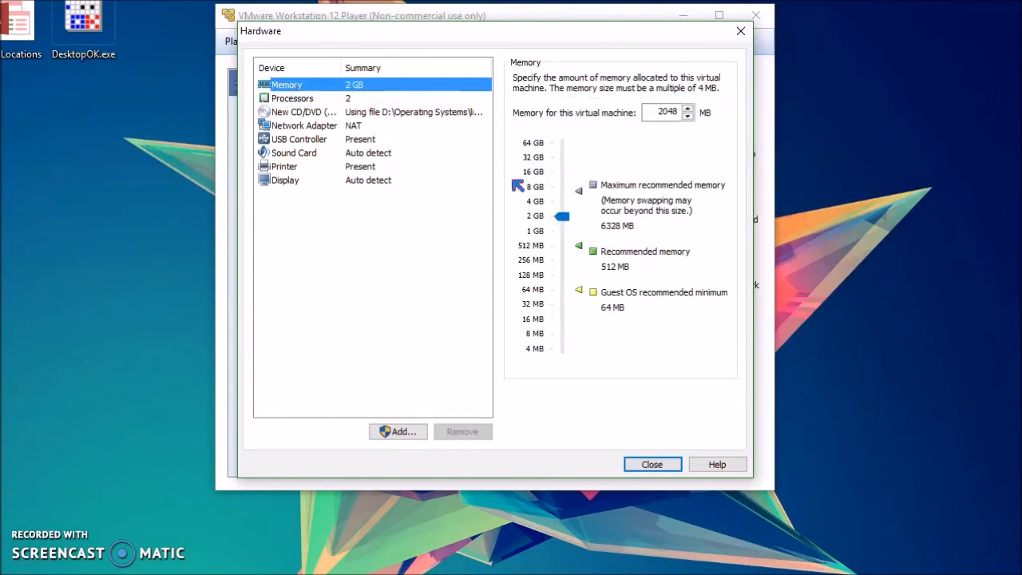
{"action": "left_click", "coordinate": [664, 464]}
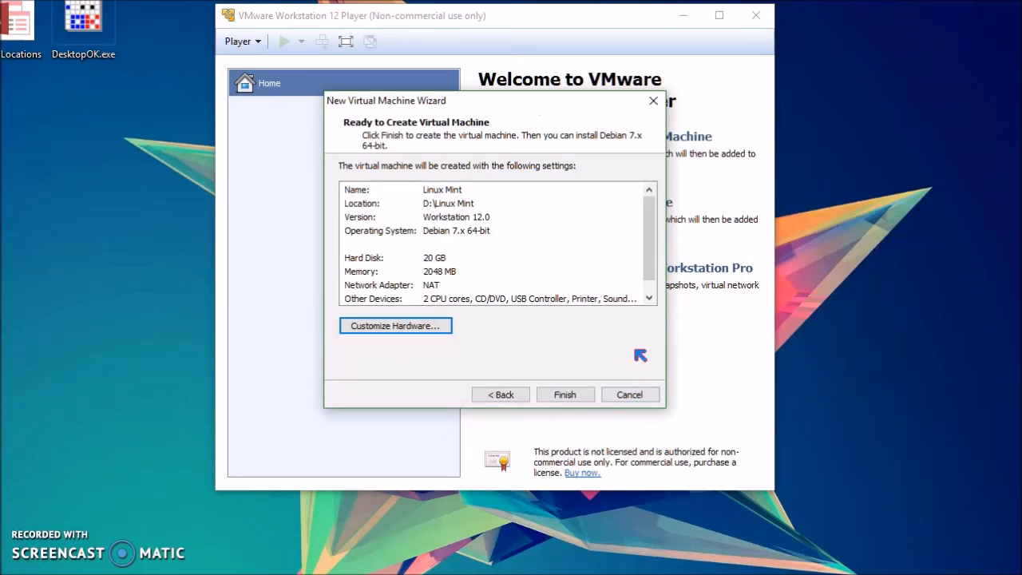
Step: Finish creating the virtual machine and power it on to boot from the Linux Mint ISO
{"action": "left_click", "coordinate": [564, 391]}
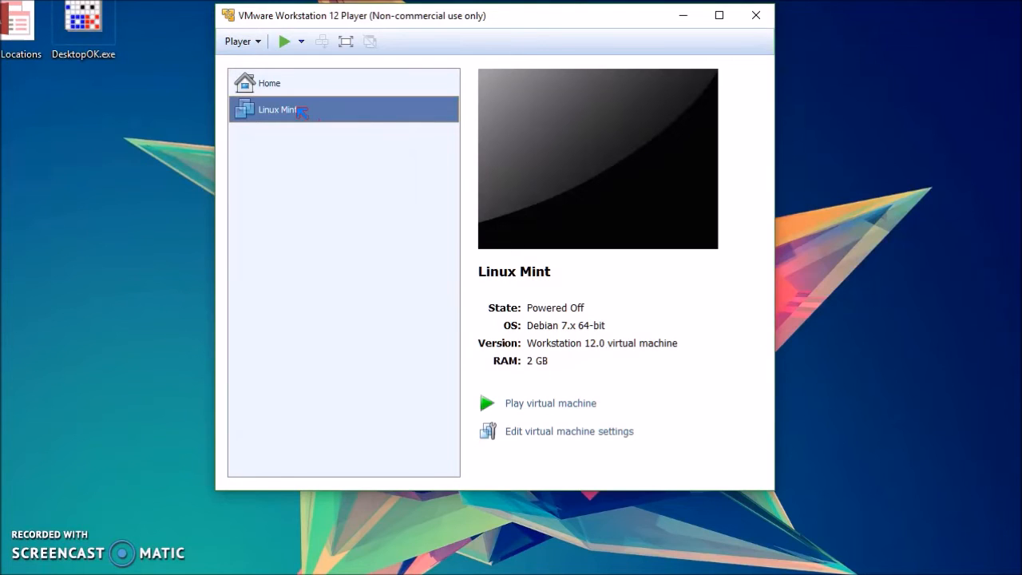
{"action": "left_click", "coordinate": [543, 405]}
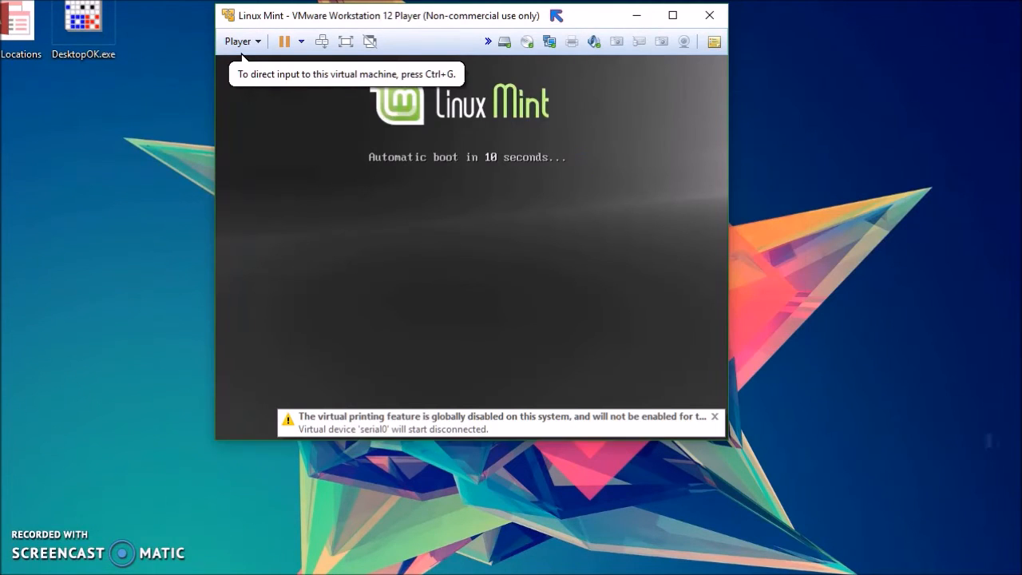
{"action": "left_click_drag", "start_coordinate": [559, 21], "coordinate": [673, 46]}
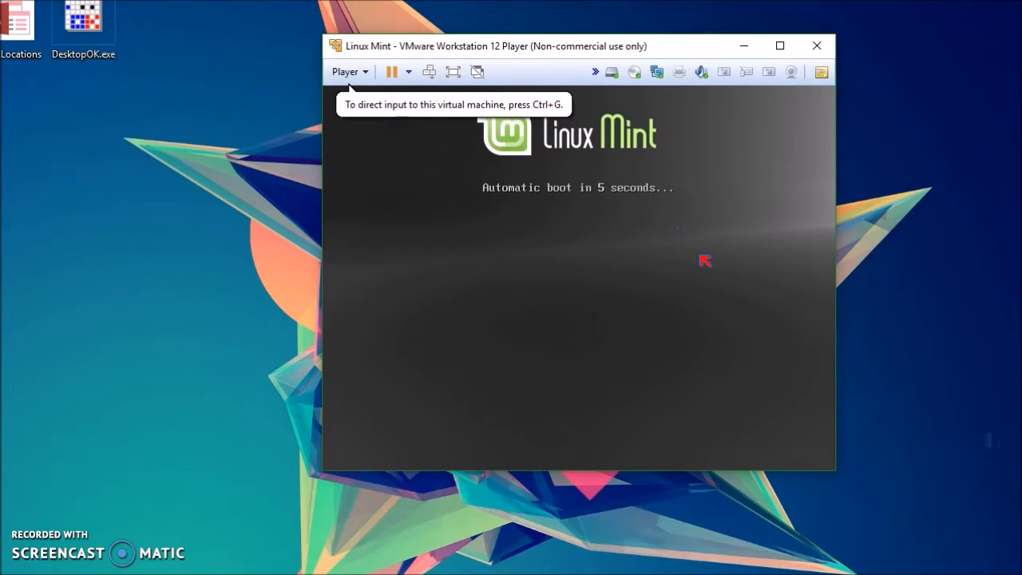
{"action": "left_click", "coordinate": [622, 249]}
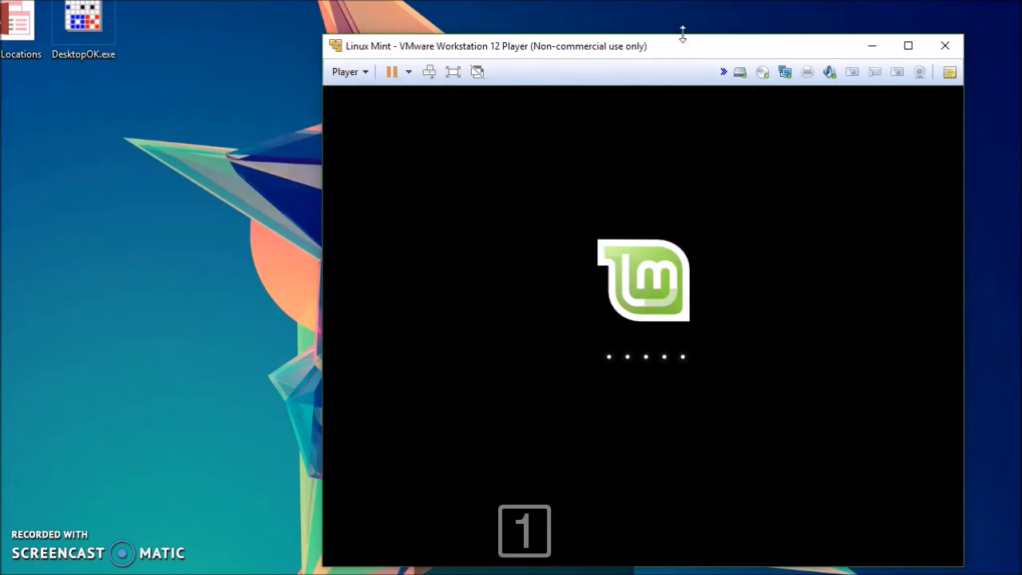
Step: Launch the Linux Mint installer from the live desktop
{"action": "left_click_drag", "start_coordinate": [695, 52], "coordinate": [578, 34]}
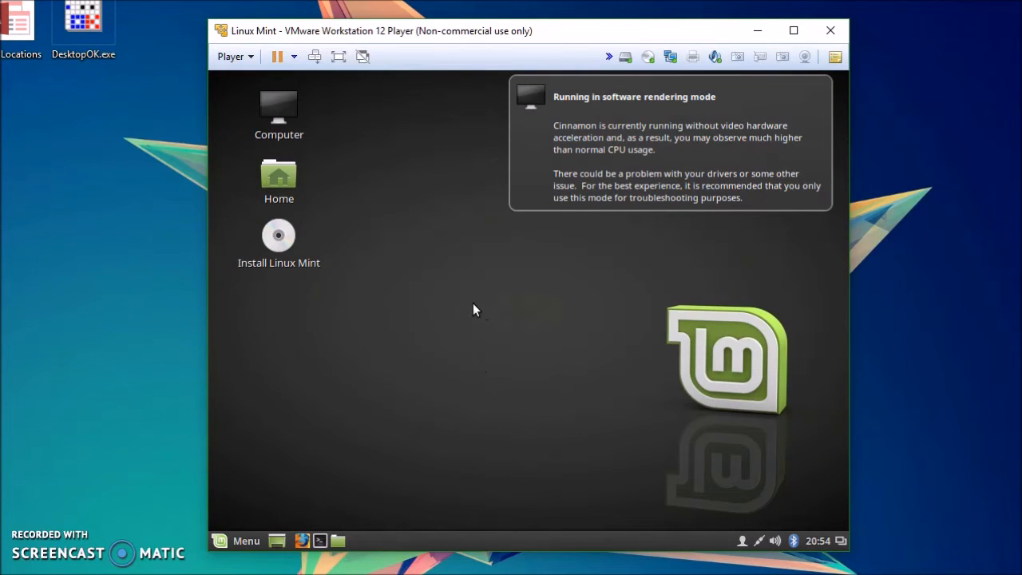
{"action": "left_click", "coordinate": [279, 235]}
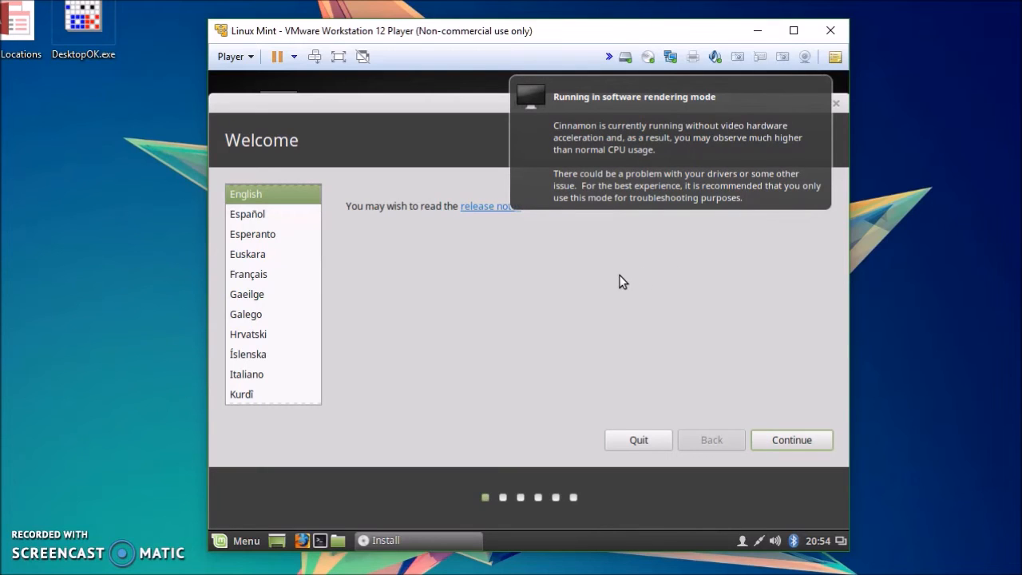
{"action": "left_click", "coordinate": [602, 203]}
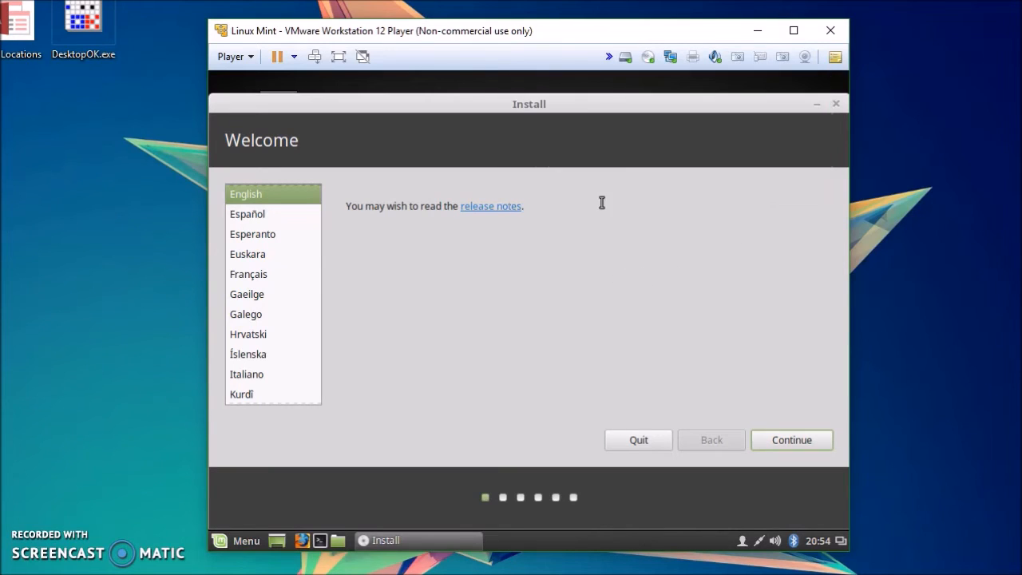
Step: Keep English as the installation language and continue without installing third-party software
{"action": "left_click", "coordinate": [787, 440]}
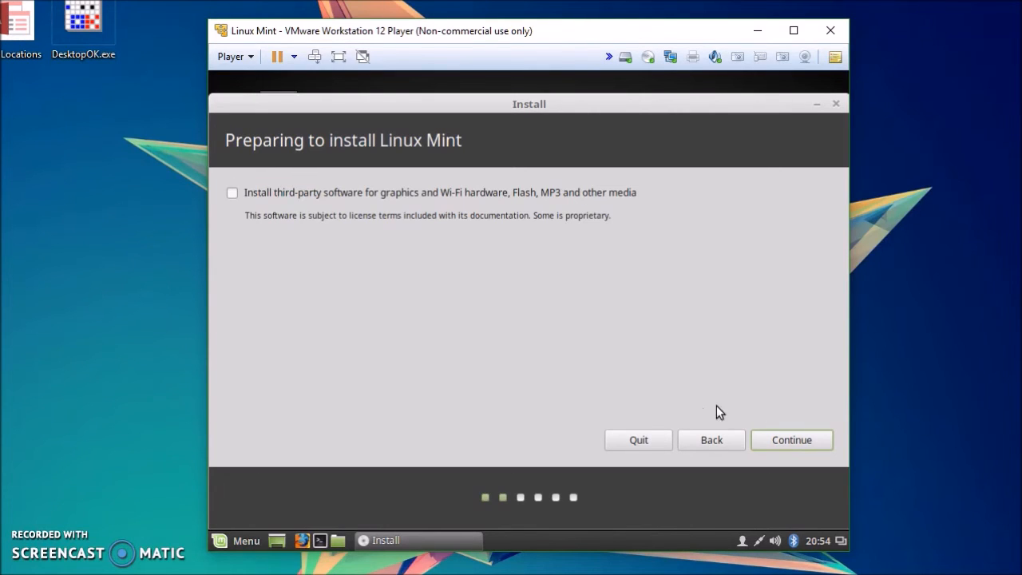
{"action": "left_click", "coordinate": [789, 440]}
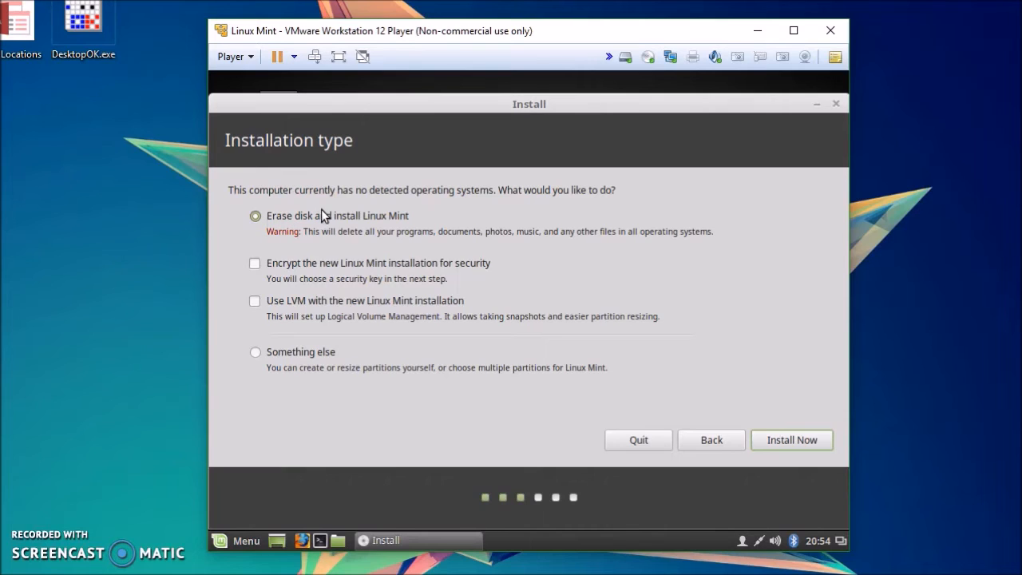
Step: Choose to erase the disk and install Linux Mint, confirming that the partition changes are written to disk
{"action": "left_click", "coordinate": [790, 434]}
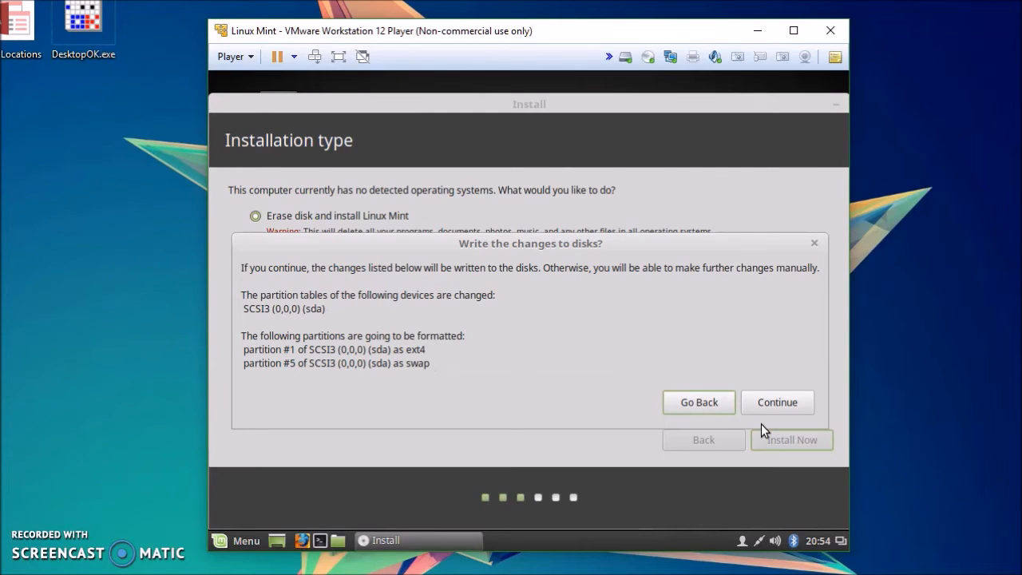
{"action": "left_click", "coordinate": [778, 406]}
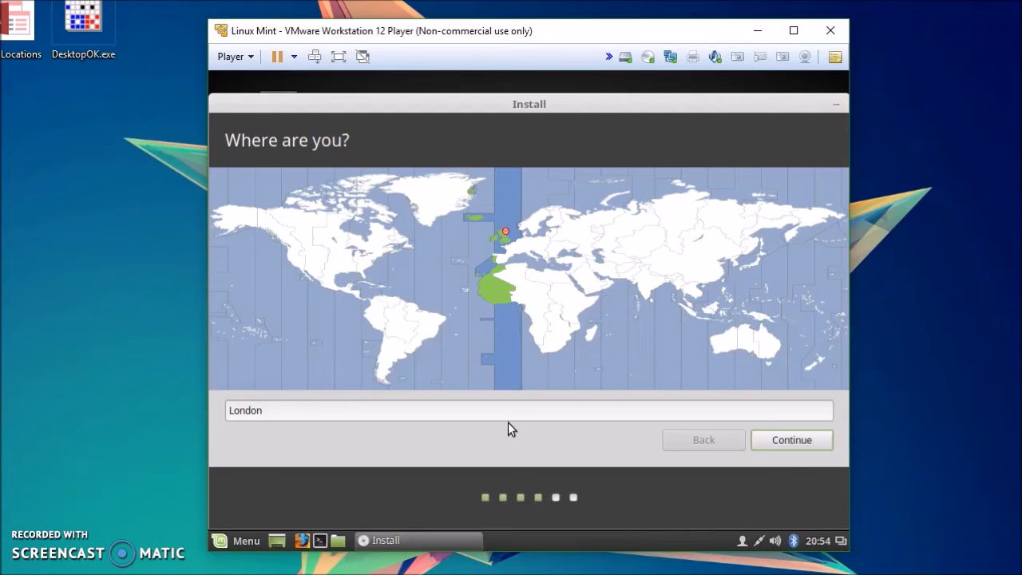
Step: Accept London as the time zone location and continue
{"action": "left_click", "coordinate": [815, 441]}
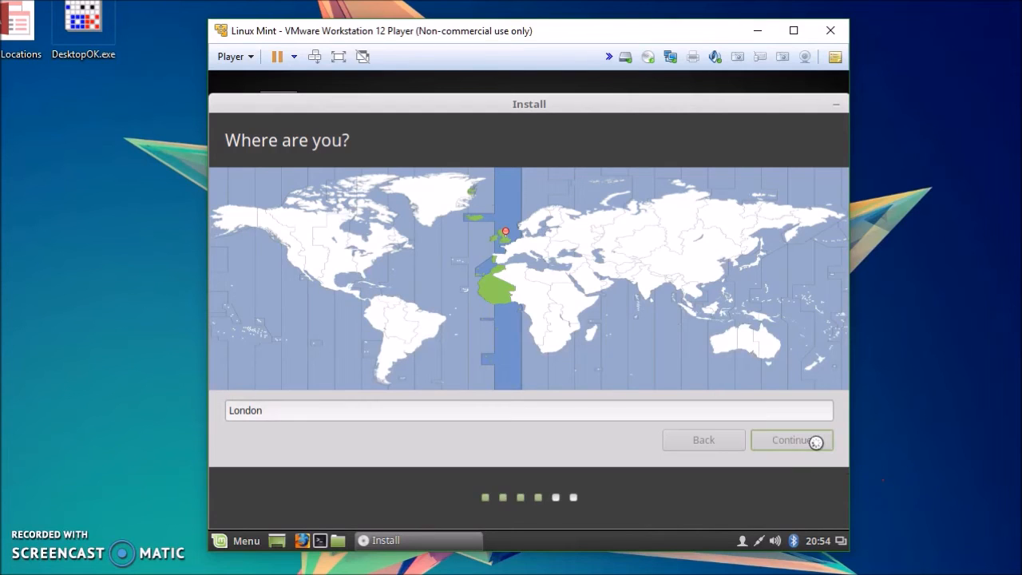
{"action": "left_click", "coordinate": [815, 443]}
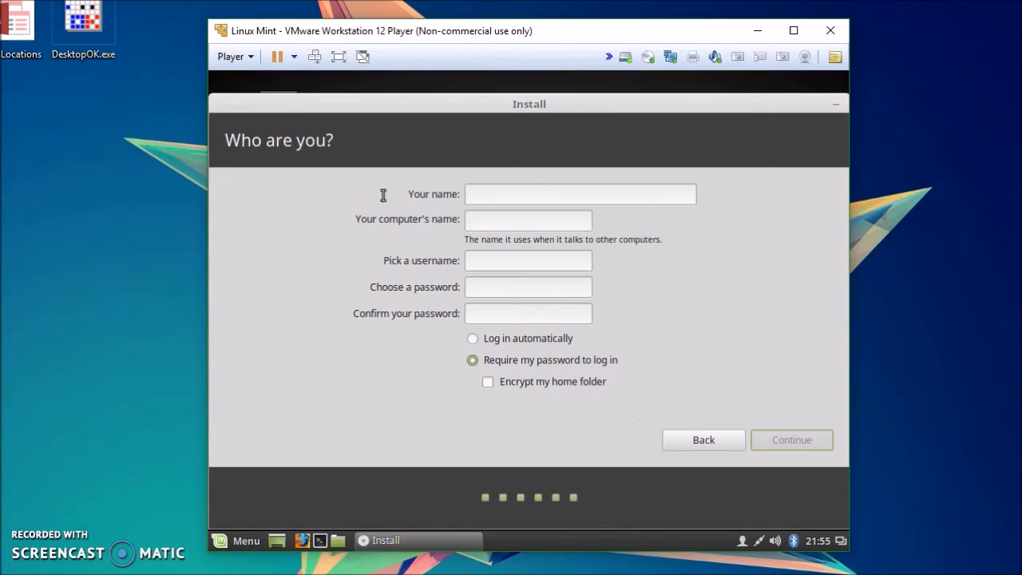
{"action": "mouse_move", "coordinate": [298, 36]}
{"action": "left_mouse_down"}
{"action": "mouse_move", "coordinate": [282, 22]}
{"action": "mouse_move", "coordinate": [274, 104]}
{"action": "mouse_move", "coordinate": [229, 24]}
{"action": "mouse_move", "coordinate": [287, 23]}
{"action": "mouse_move", "coordinate": [297, 35]}
{"action": "left_mouse_up"}
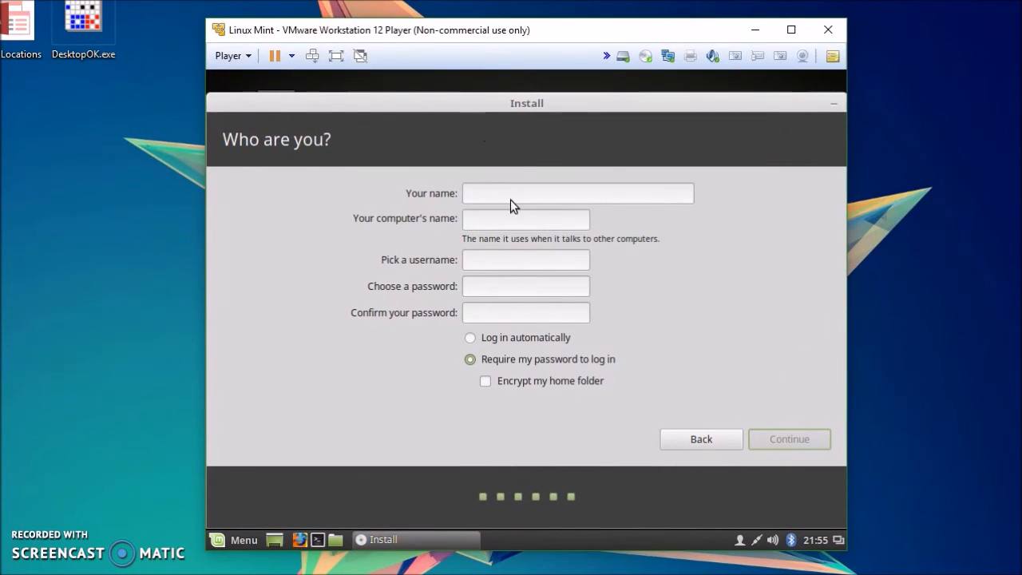
Step: Enter the user's name, keep the suggested computer name and username, set and confirm the account password, and choose automatic login
{"action": "type", "text": "Liam"}
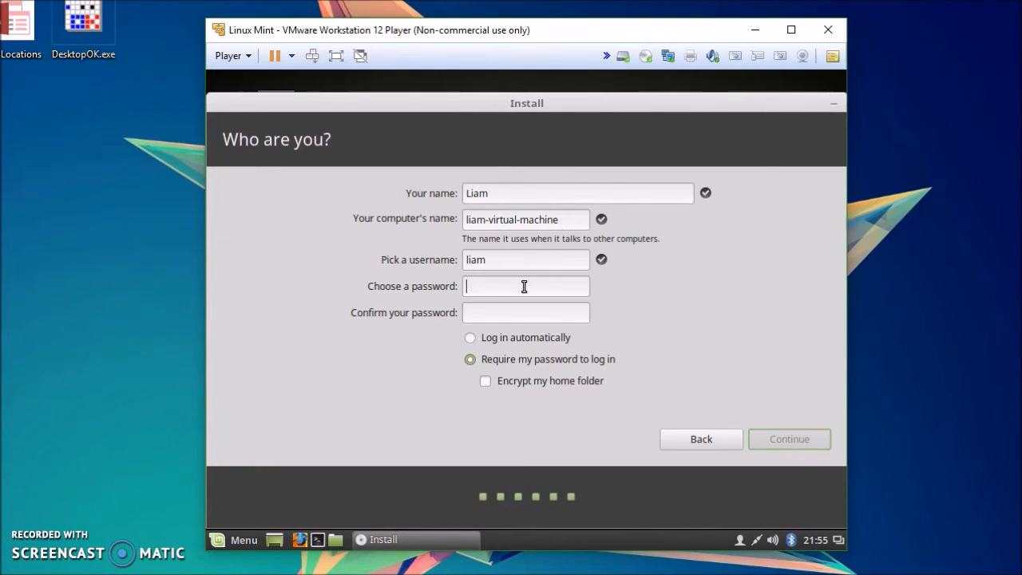
{"action": "type", "text": "123"}
{"action": "key", "text": "Tab"}
{"action": "type", "text": "123"}
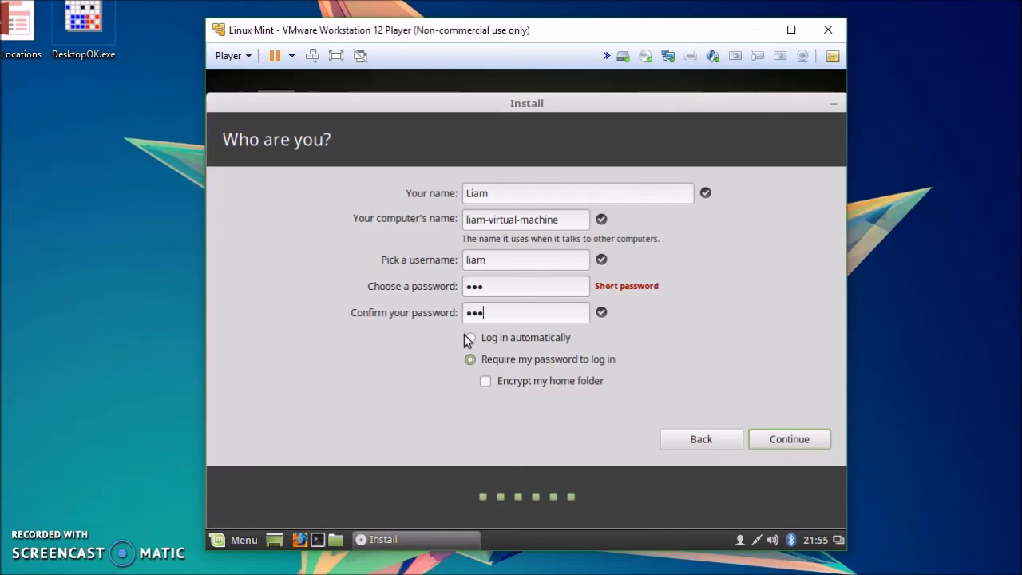
{"action": "left_click", "coordinate": [470, 339]}
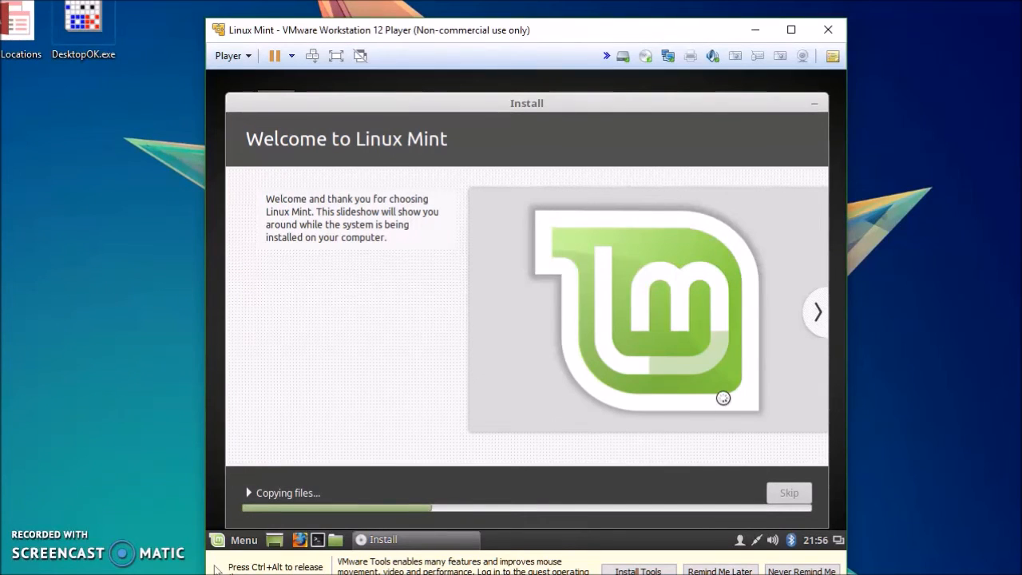
{"action": "key", "text": "ctrl+alt"}
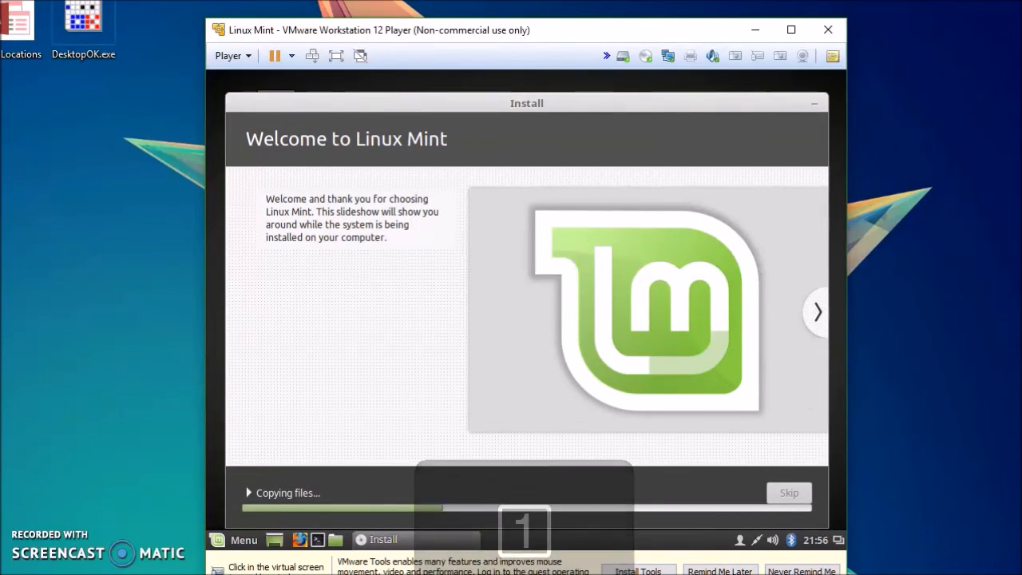
{"action": "left_click", "coordinate": [648, 181]}
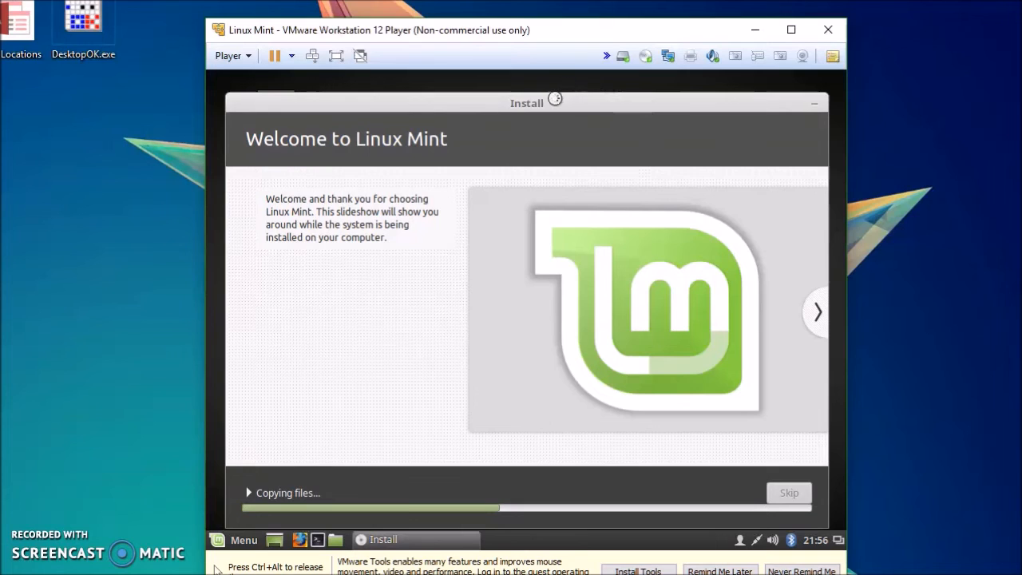
{"action": "left_click_drag", "start_coordinate": [568, 105], "coordinate": [537, 100]}
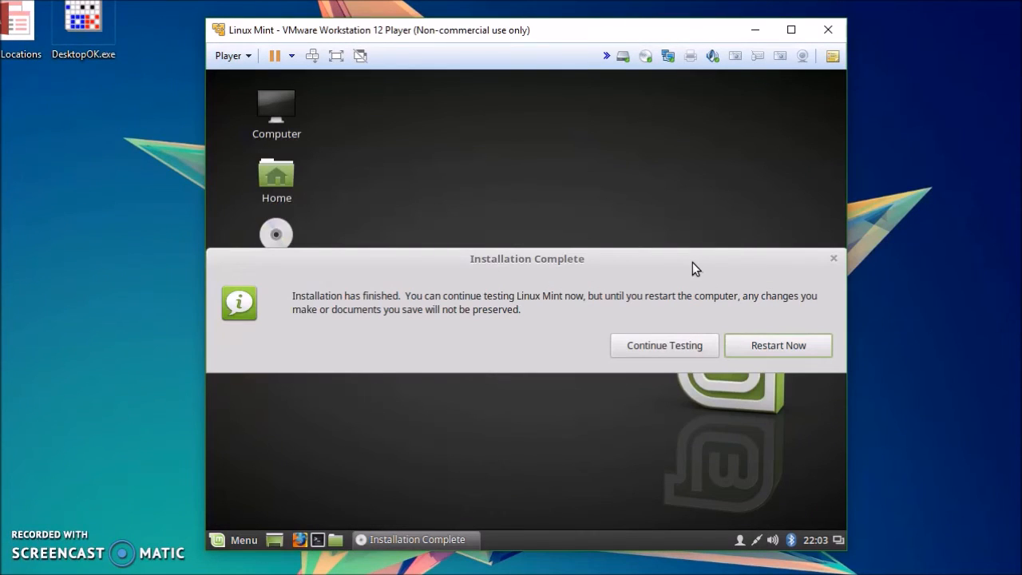
Step: Restart the virtual machine after installation and continue booting once the installation medium is removed
{"action": "left_click_drag", "start_coordinate": [684, 258], "coordinate": [699, 228]}
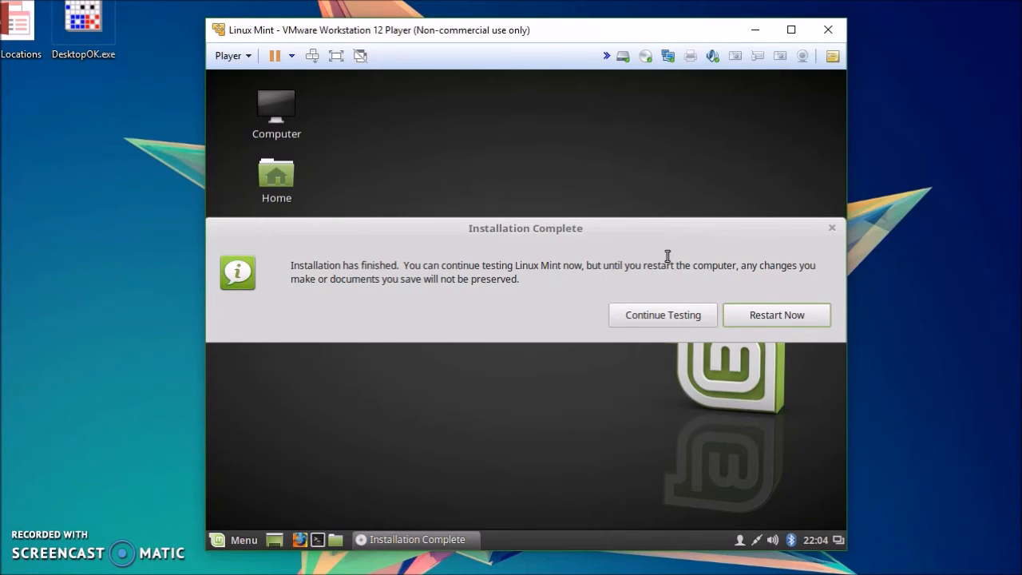
{"action": "left_click", "coordinate": [777, 316]}
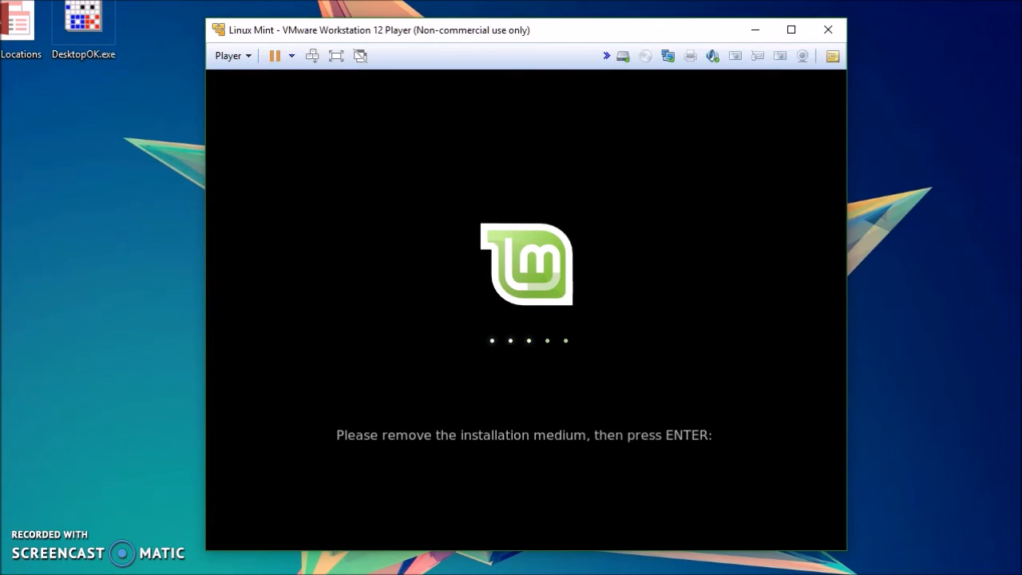
{"action": "key", "text": "Return"}
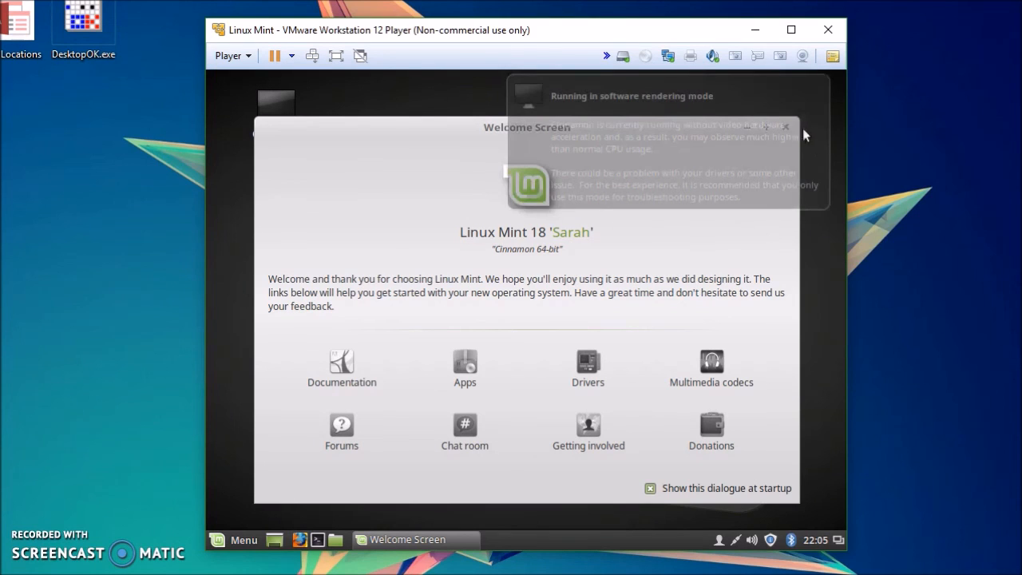
Step: Close the Linux Mint welcome screen
{"action": "left_click", "coordinate": [785, 127]}
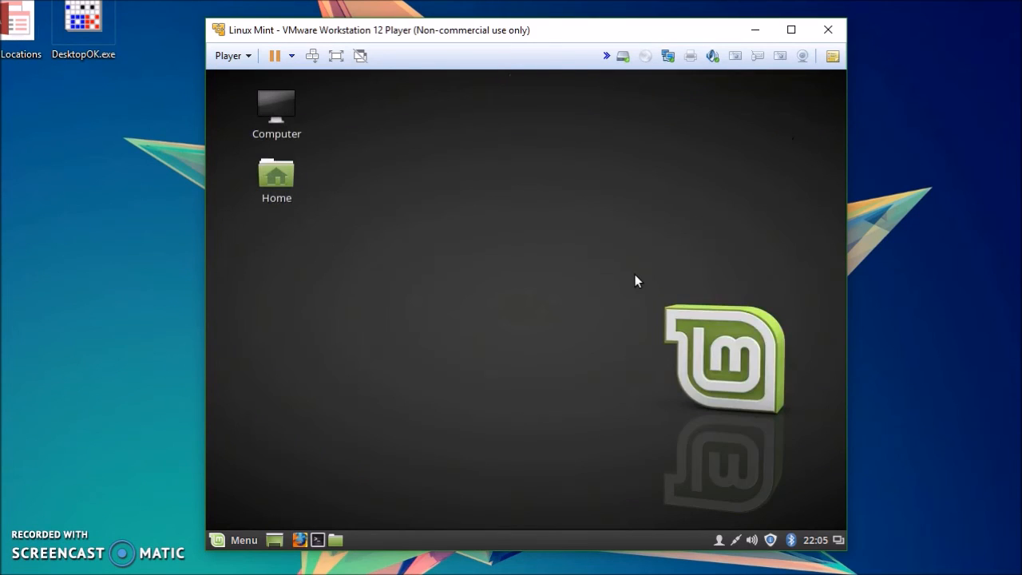
{"action": "left_click_drag", "start_coordinate": [620, 275], "coordinate": [372, 403]}
{"action": "left_click_drag", "start_coordinate": [286, 22], "coordinate": [343, 43]}
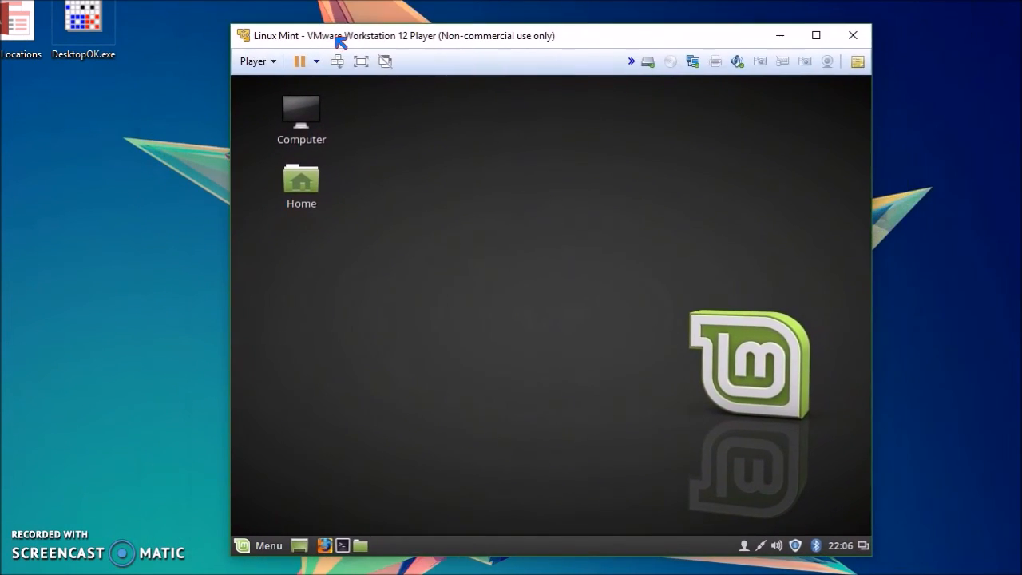
Step: Open the Cinnamon Menu to browse the installed applications and recent files
{"action": "left_click", "coordinate": [262, 546]}
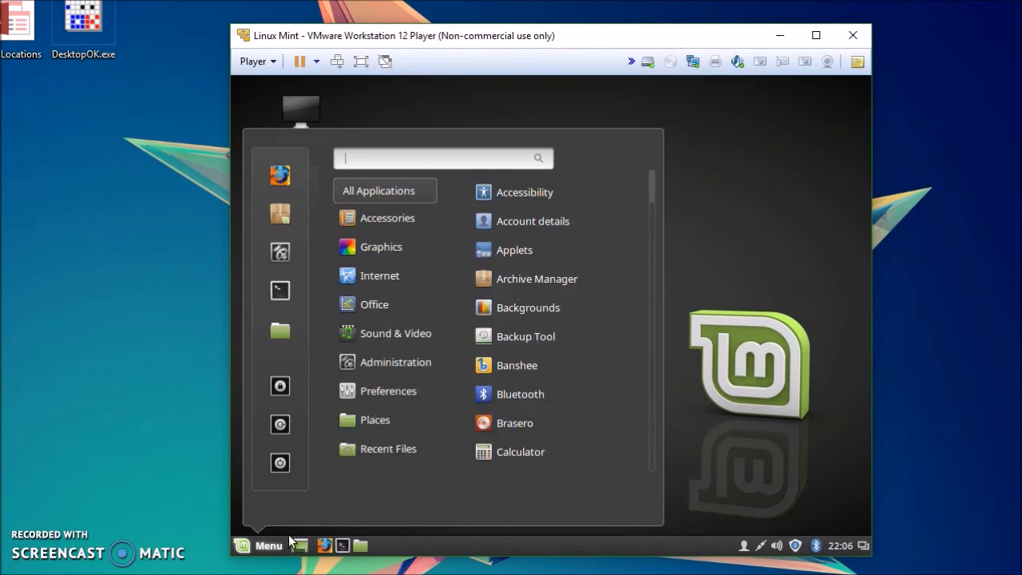
{"action": "left_click", "coordinate": [739, 229]}
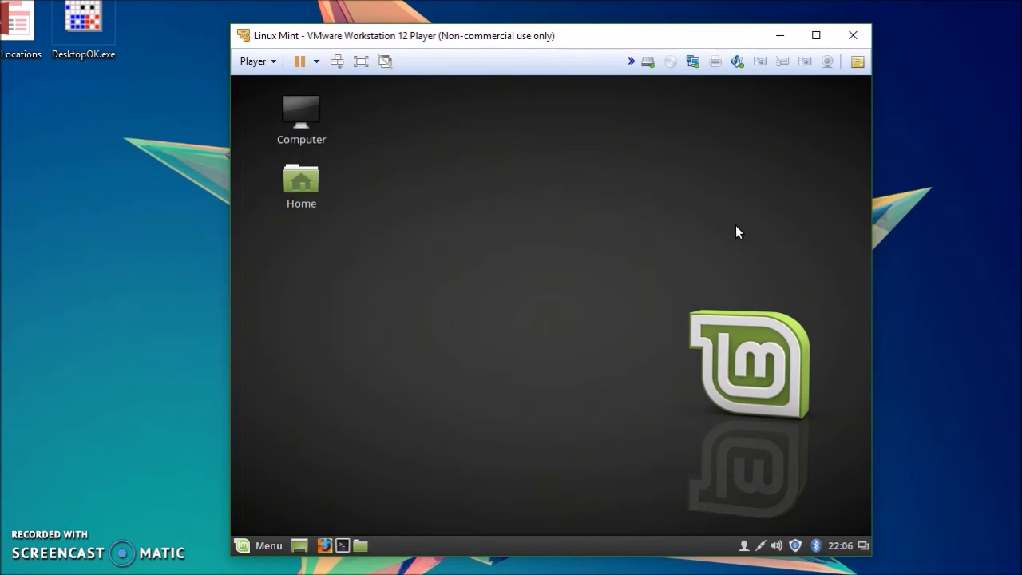
{"action": "left_click", "coordinate": [268, 546]}
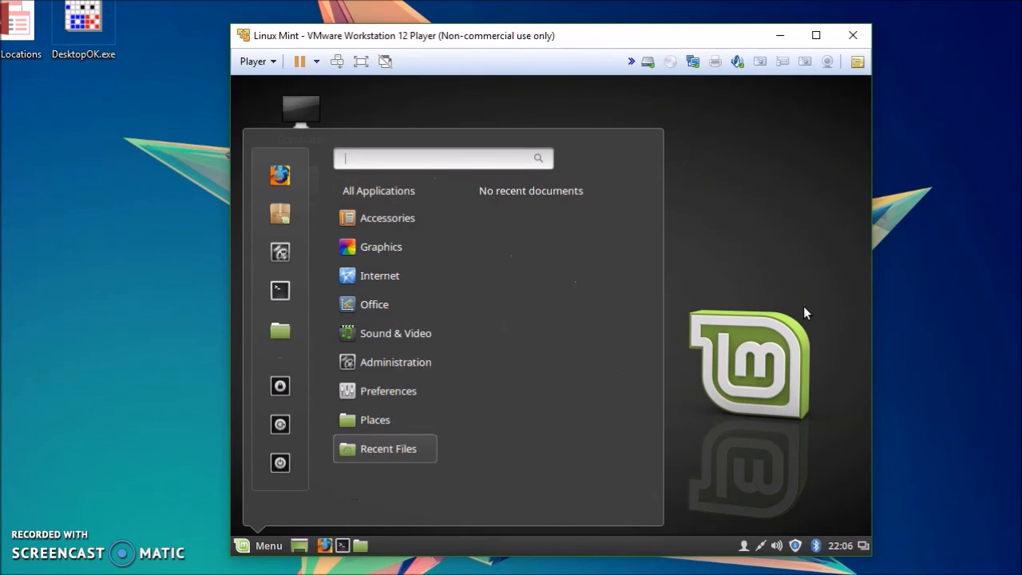
{"action": "left_click", "coordinate": [748, 309]}
{"action": "left_click_drag", "start_coordinate": [515, 40], "coordinate": [638, 43]}
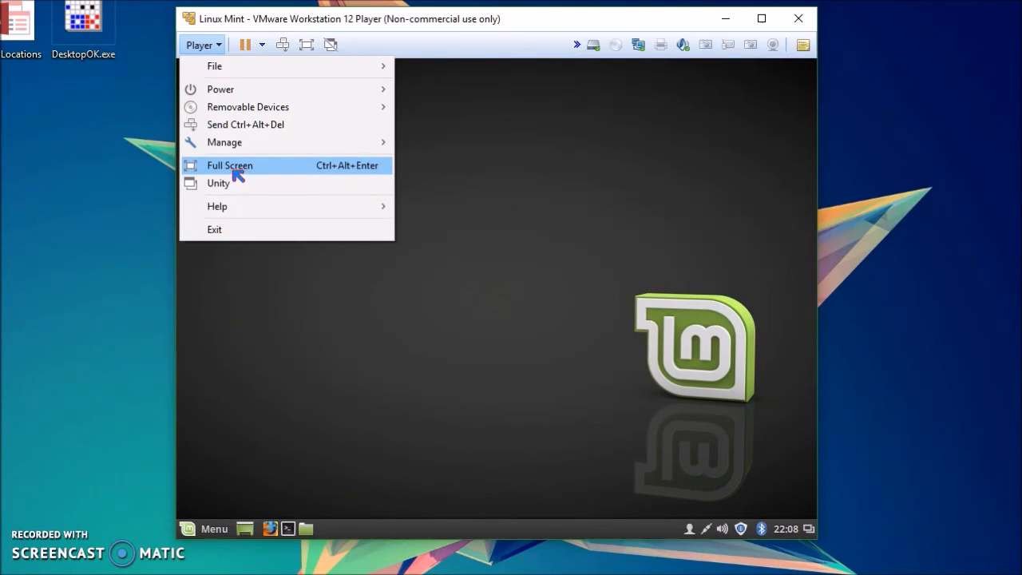
{"action": "left_click", "coordinate": [446, 178]}
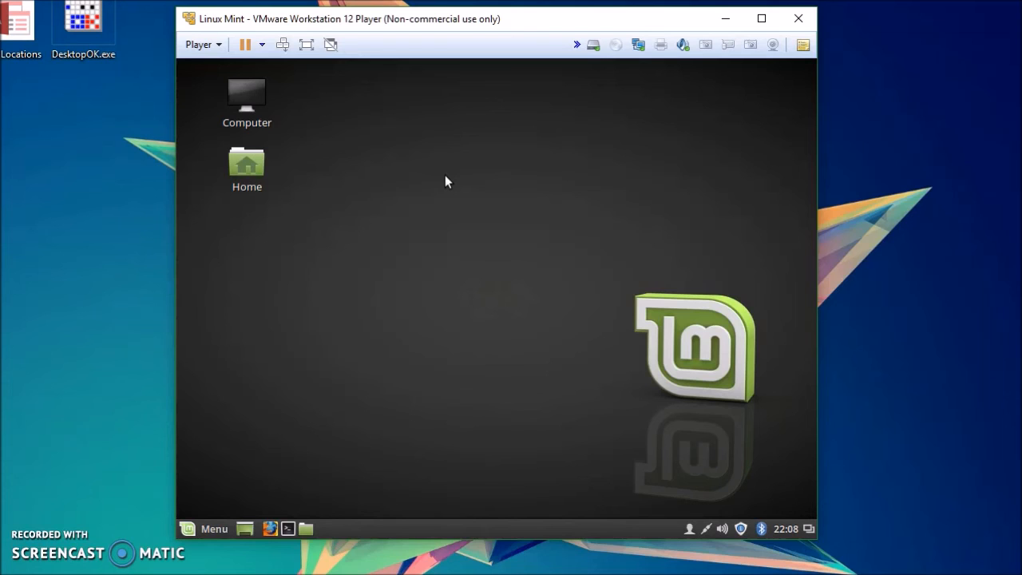
{"action": "left_click_drag", "start_coordinate": [452, 24], "coordinate": [276, 0]}
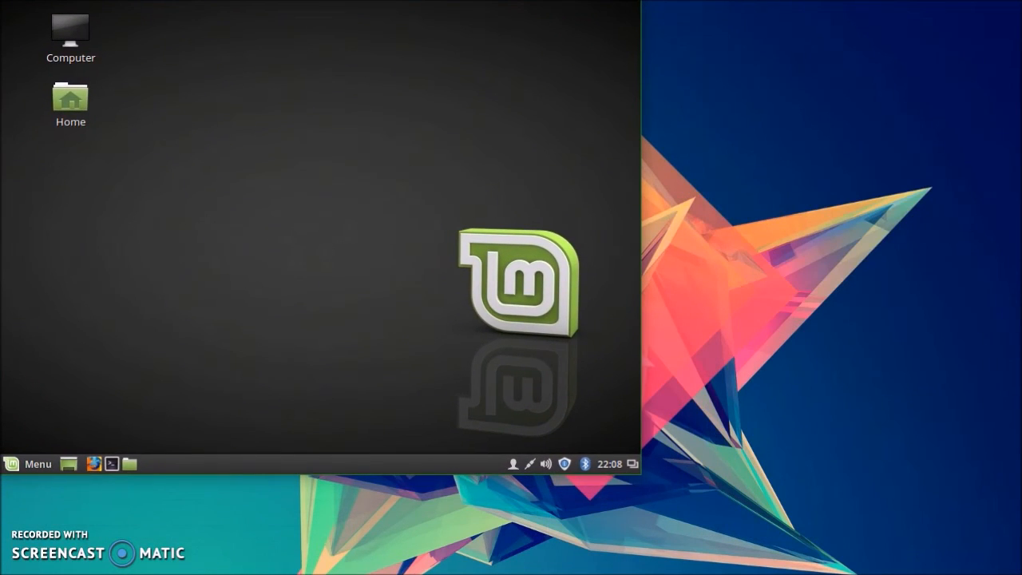
{"action": "mouse_move", "coordinate": [641, 478]}
{"action": "left_mouse_down"}
{"action": "mouse_move", "coordinate": [1021, 574]}
{"action": "mouse_move", "coordinate": [970, 527]}
{"action": "mouse_move", "coordinate": [655, 493]}
{"action": "mouse_move", "coordinate": [643, 477]}
{"action": "left_mouse_up"}
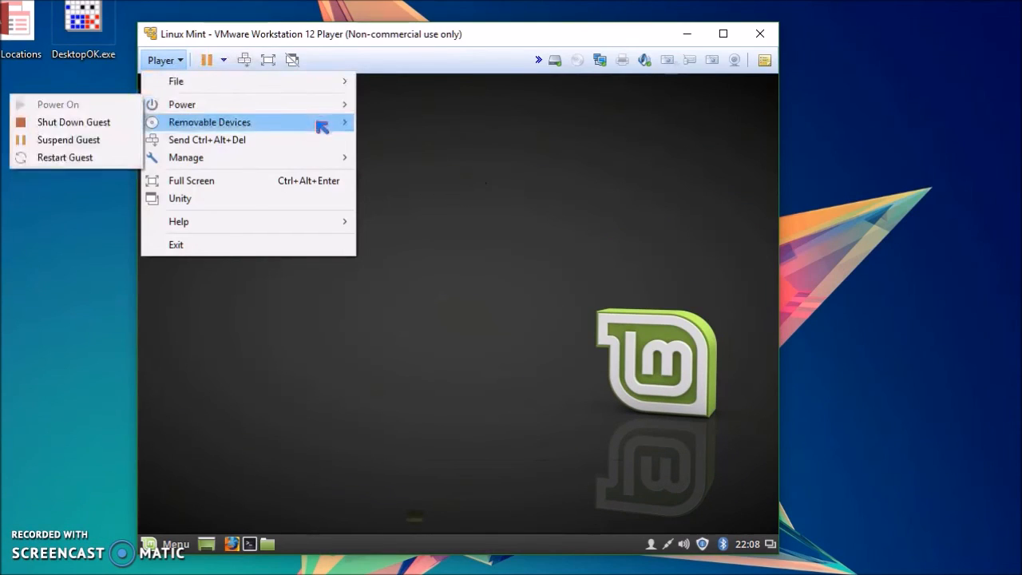
Step: Connect the host's LifeCam Cinema webcam to the virtual machine as a removable device
{"action": "left_click", "coordinate": [170, 60]}
{"action": "left_click", "coordinate": [169, 60]}
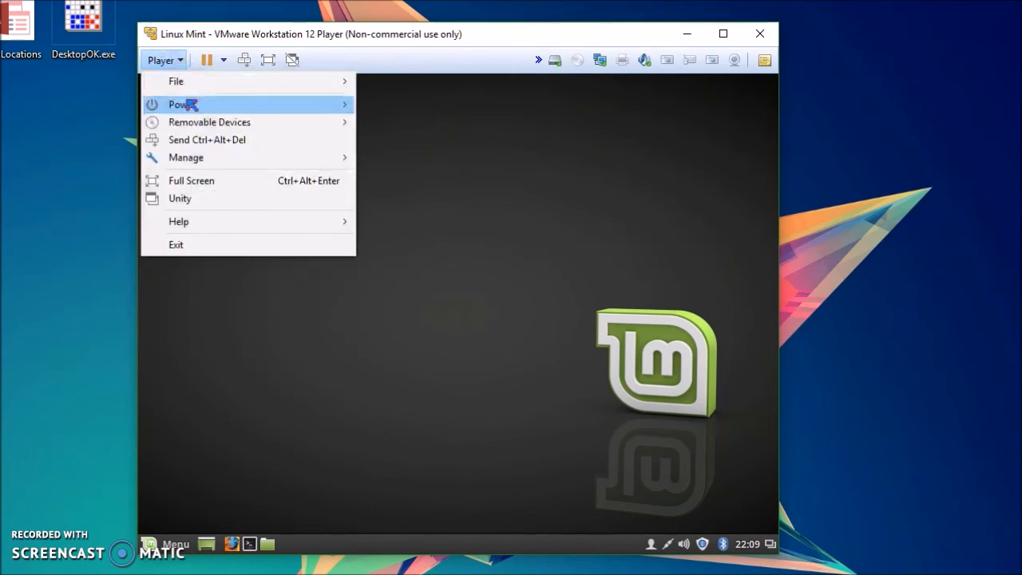
{"action": "mouse_move", "coordinate": [187, 101]}
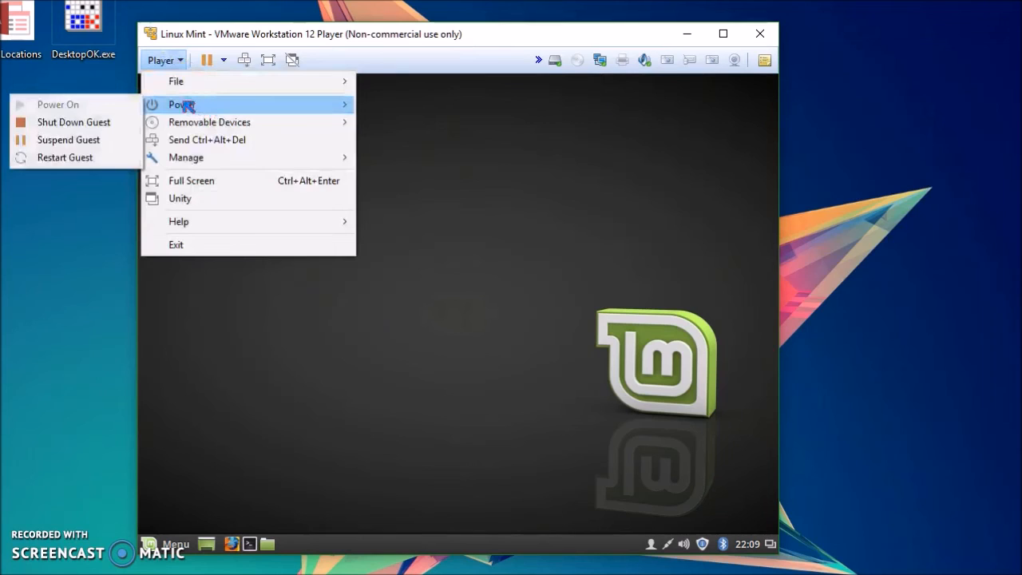
{"action": "mouse_move", "coordinate": [218, 126]}
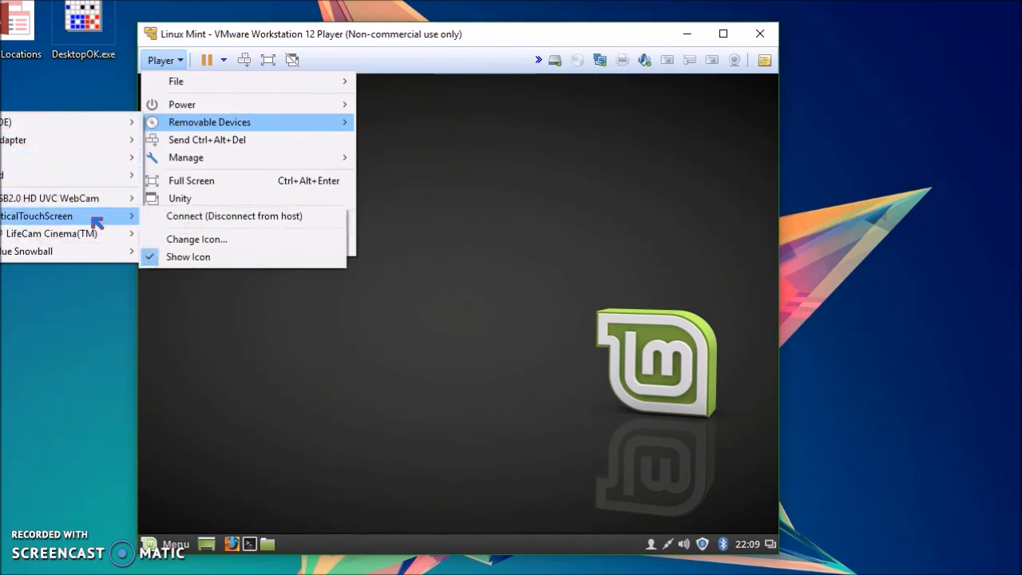
{"action": "mouse_move", "coordinate": [106, 237]}
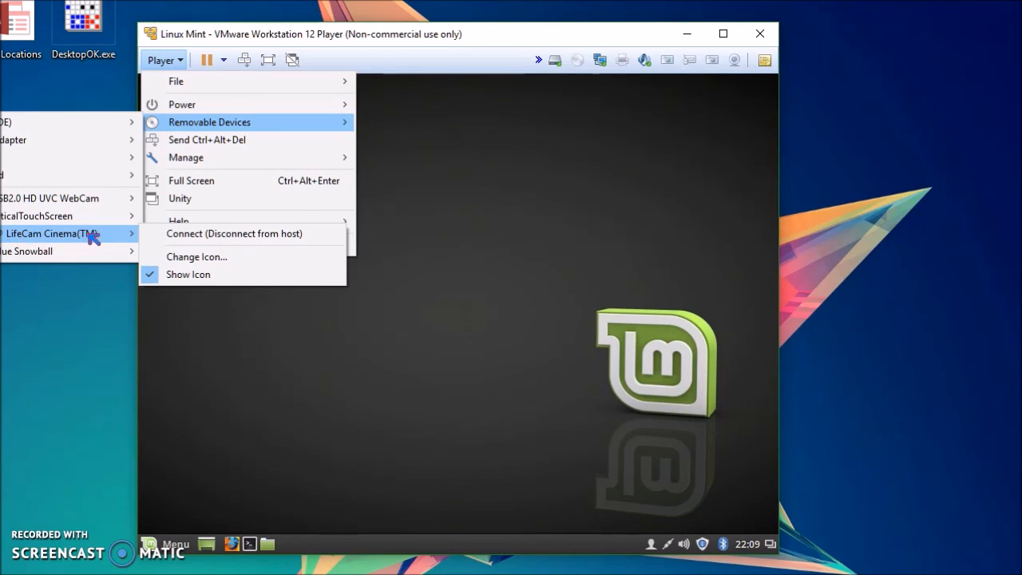
{"action": "left_click", "coordinate": [187, 237]}
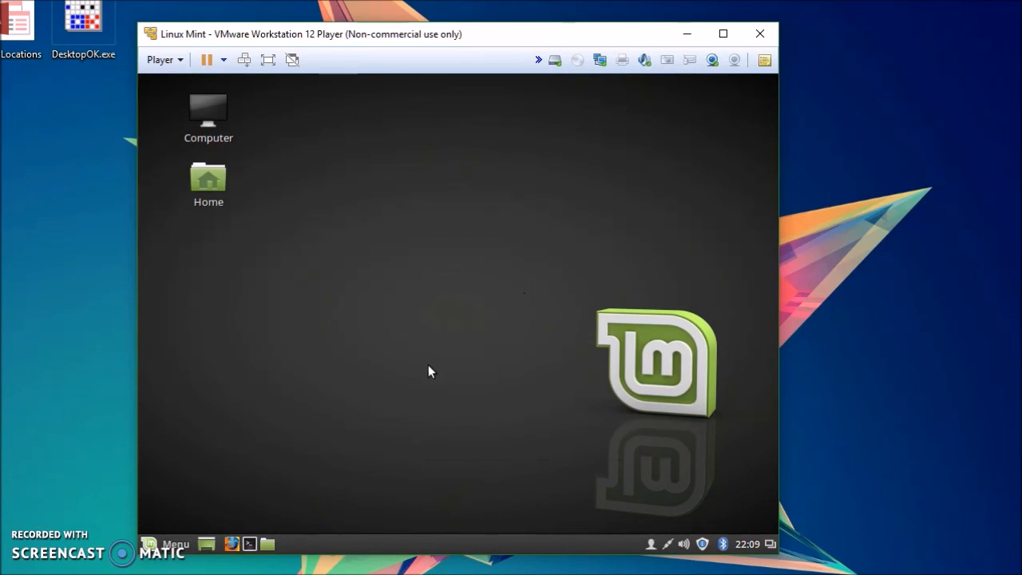
Step: Open the Cinnamon Menu of the installed system
{"action": "left_click", "coordinate": [157, 544]}
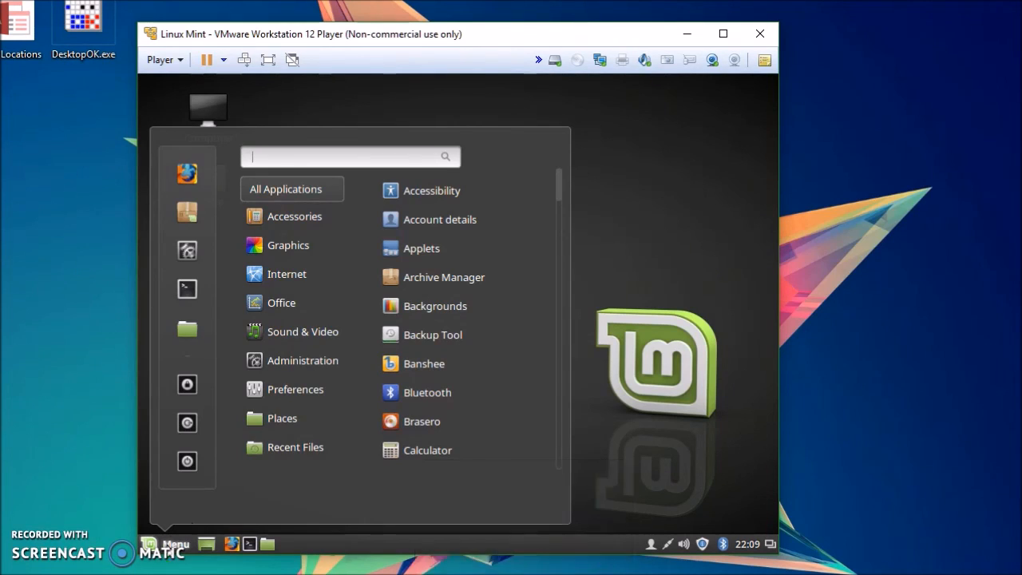
{"action": "left_click", "coordinate": [165, 545]}
{"action": "left_click", "coordinate": [166, 545]}
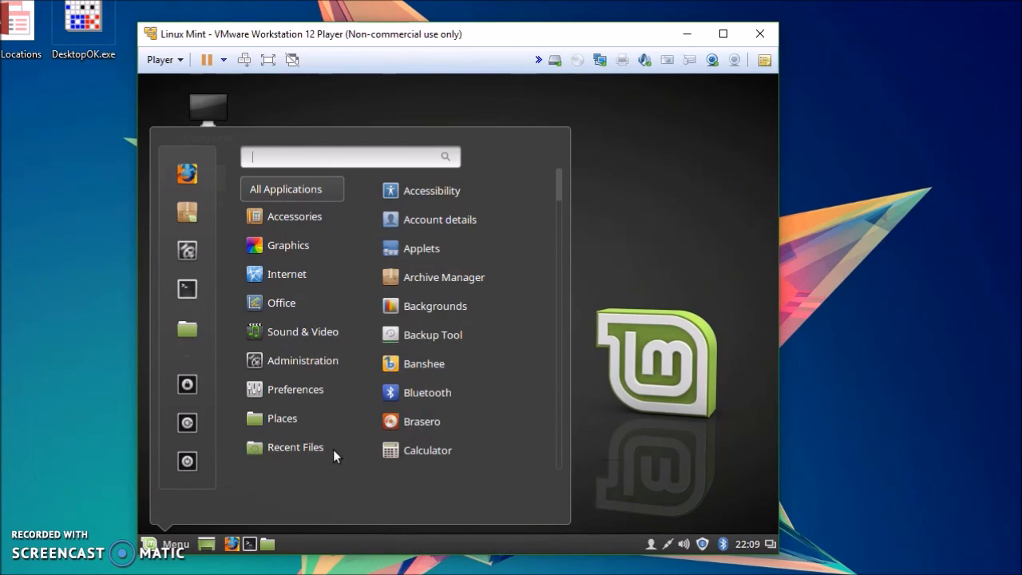
Step: Browse the Sound & Video applications category in the Cinnamon Menu, then close the menu
{"action": "left_click", "coordinate": [673, 307]}
{"action": "left_click", "coordinate": [177, 544]}
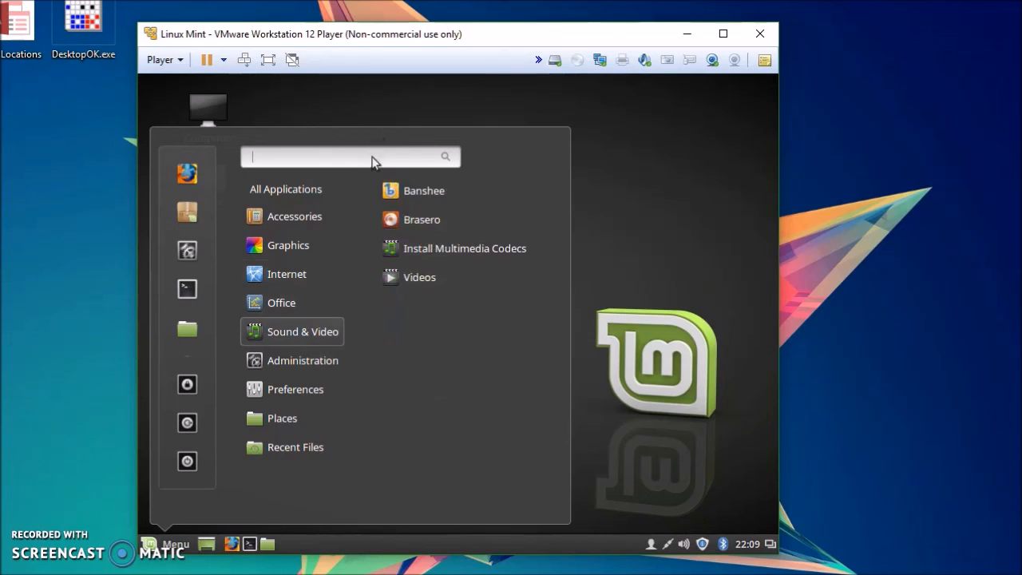
{"action": "left_click", "coordinate": [351, 100]}
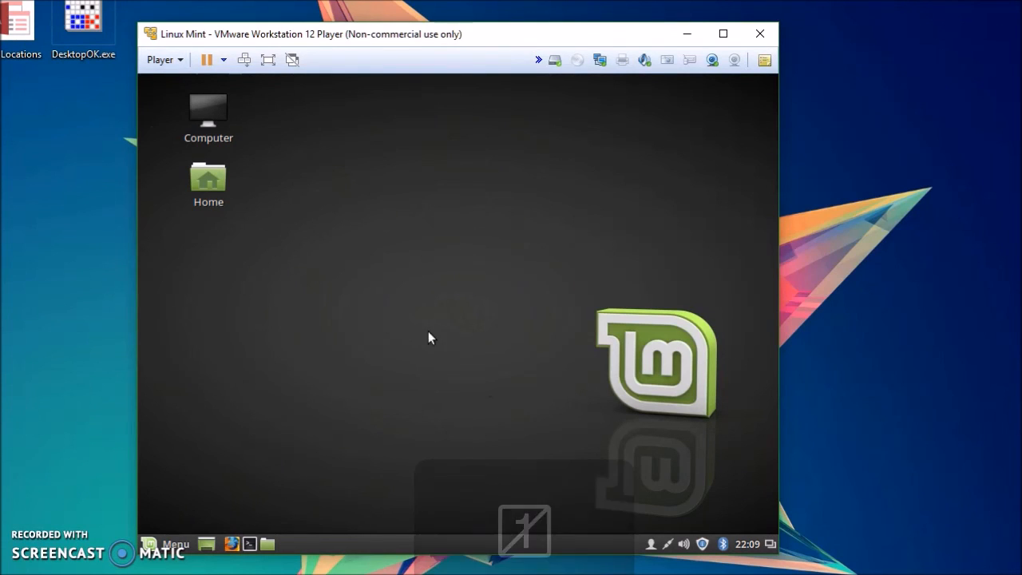
Step: Disconnect the LifeCam Cinema webcam from the virtual machine, returning it to the host
{"action": "left_click", "coordinate": [183, 60]}
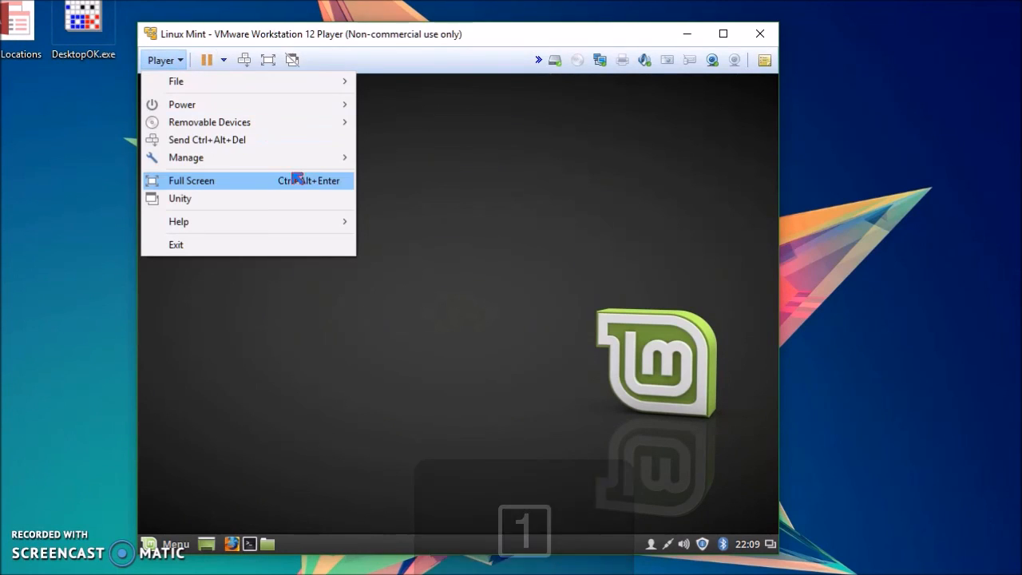
{"action": "mouse_move", "coordinate": [285, 166]}
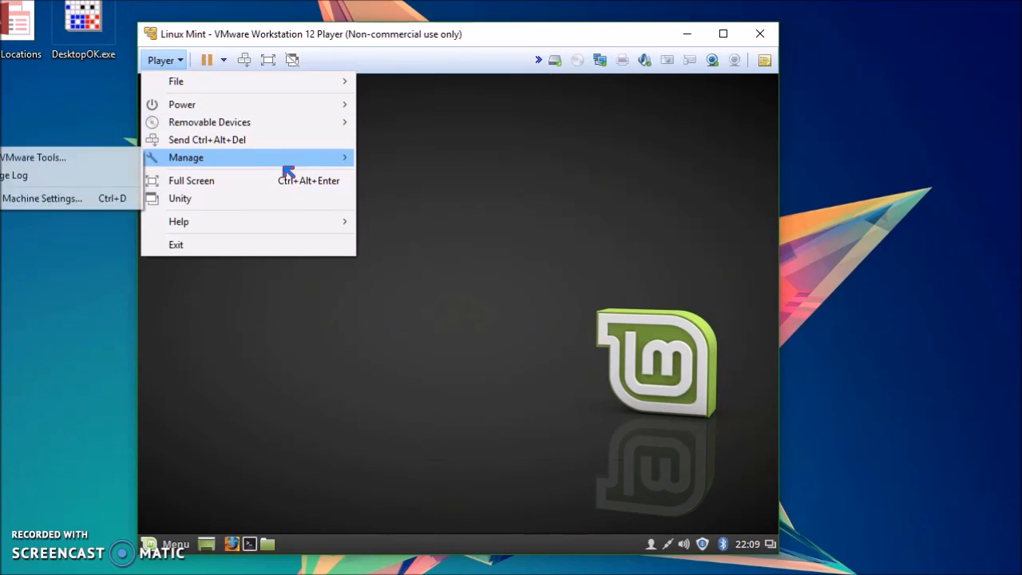
{"action": "mouse_move", "coordinate": [198, 122]}
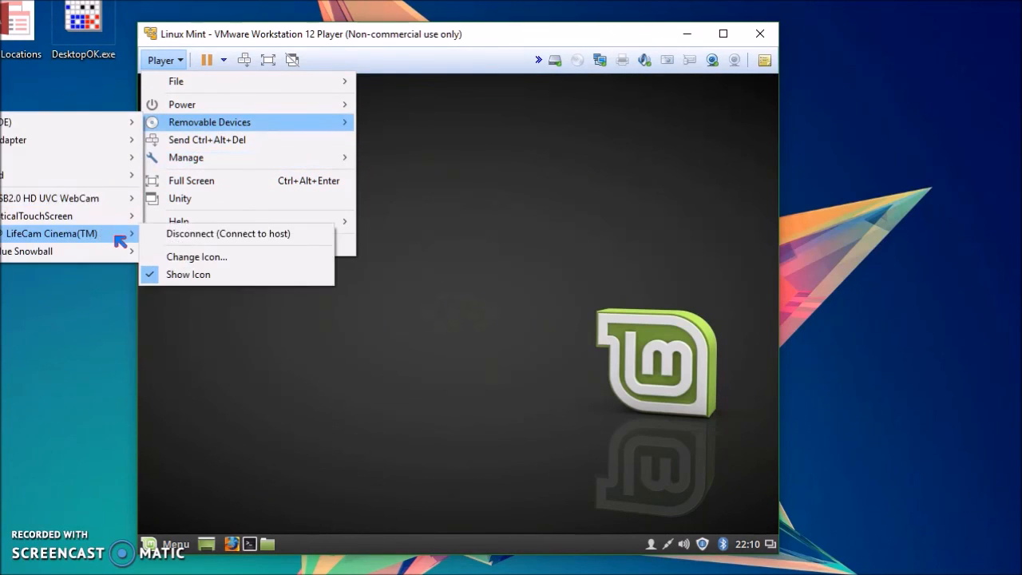
{"action": "left_click", "coordinate": [224, 235]}
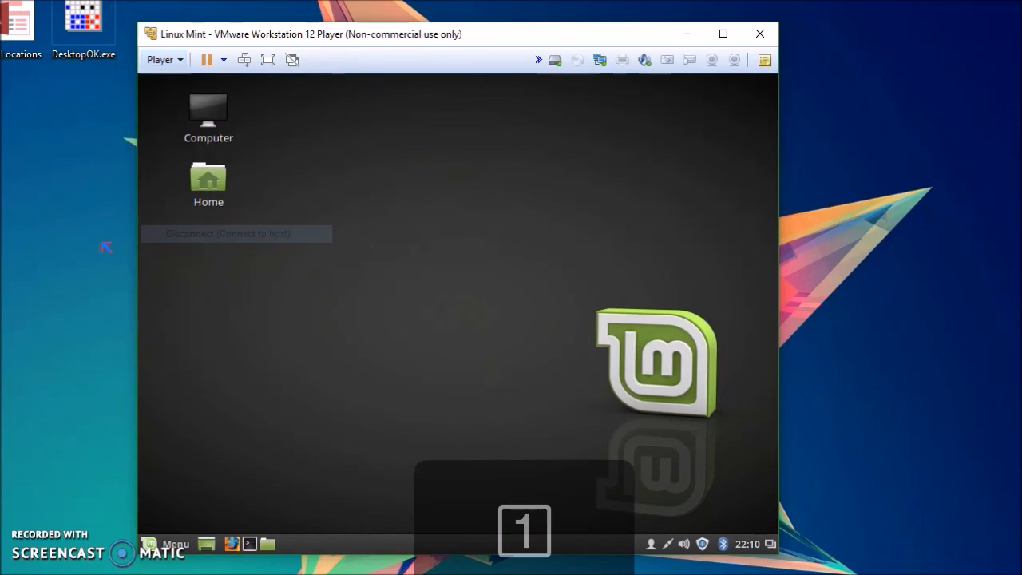
{"action": "left_click", "coordinate": [160, 60]}
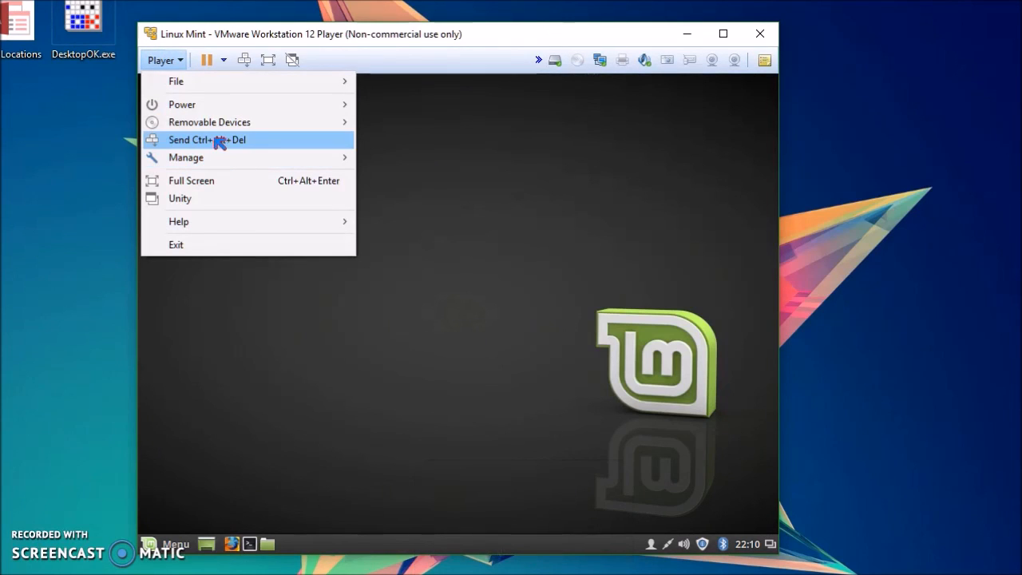
{"action": "mouse_move", "coordinate": [220, 125]}
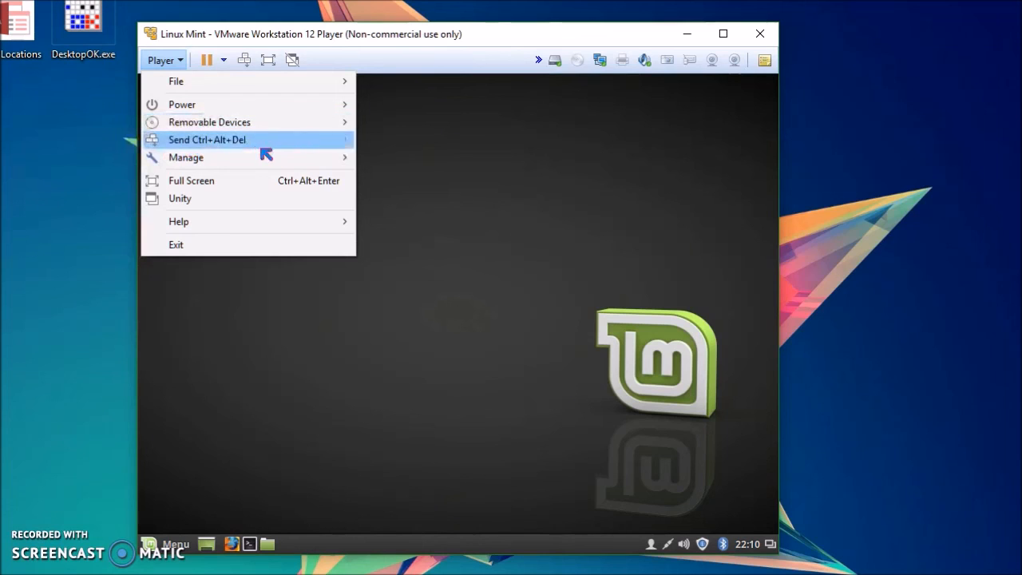
{"action": "mouse_move", "coordinate": [247, 164]}
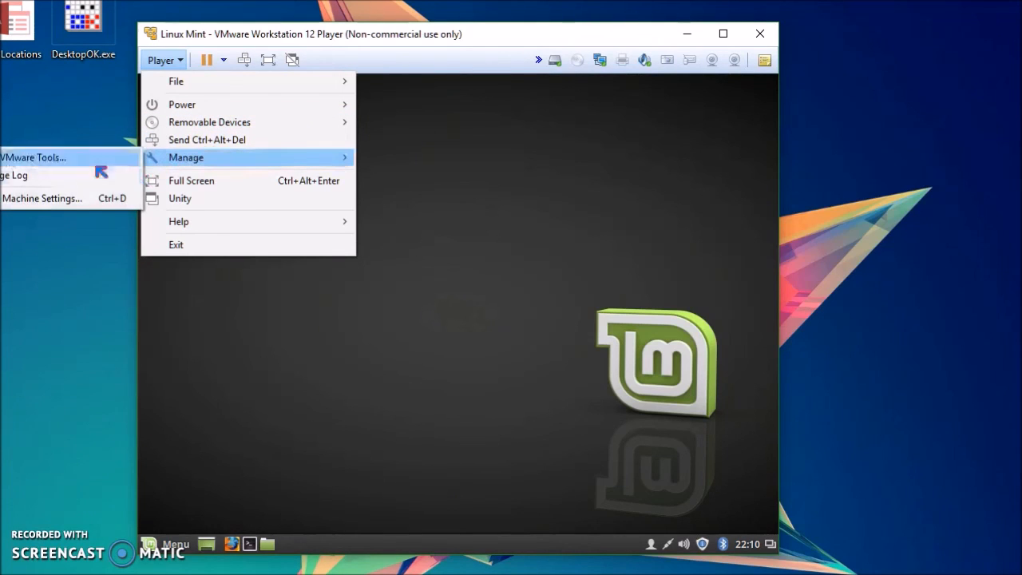
{"action": "left_click", "coordinate": [48, 198]}
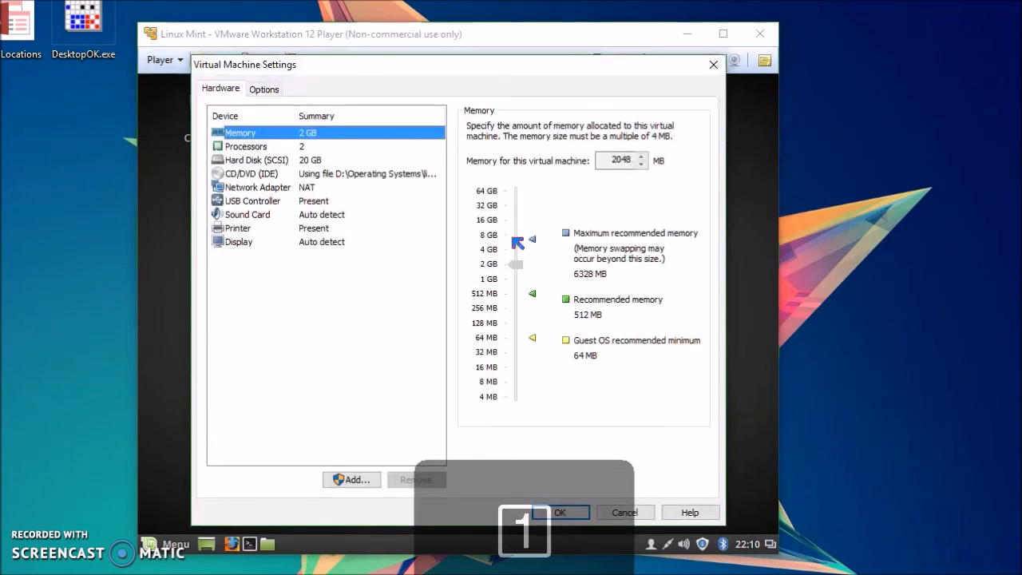
{"action": "left_click", "coordinate": [713, 64]}
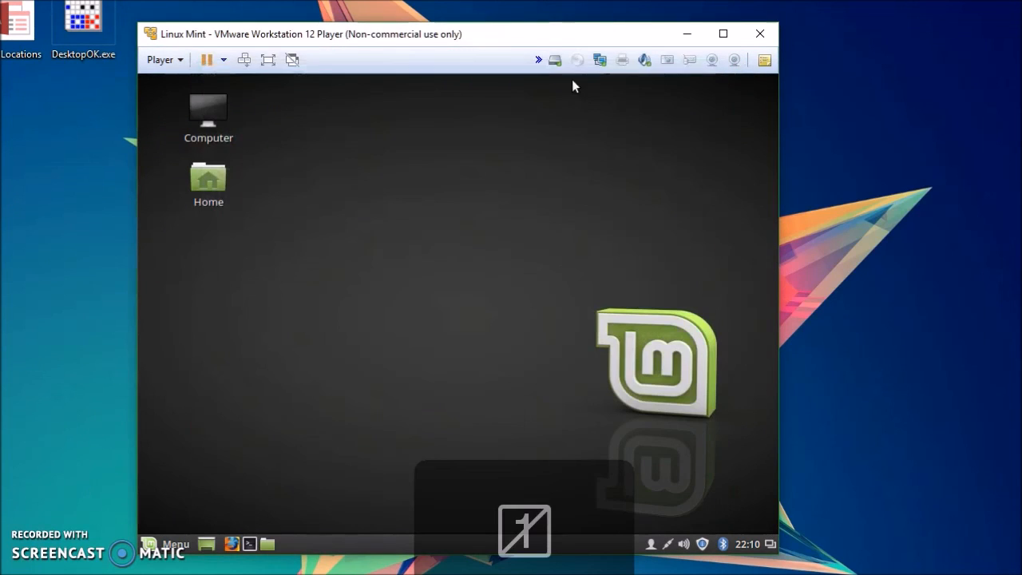
{"action": "left_click", "coordinate": [172, 68]}
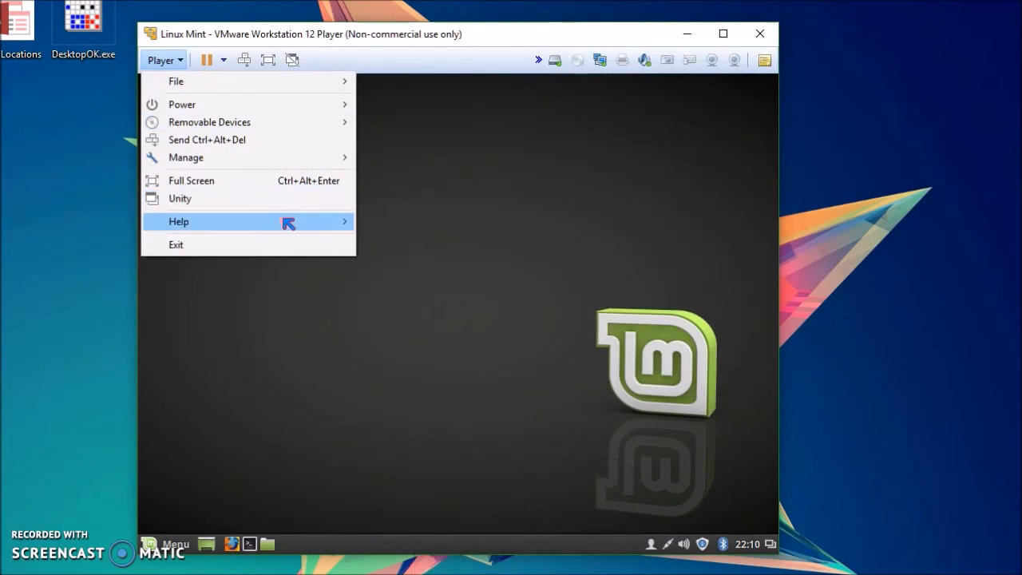
{"action": "left_click", "coordinate": [590, 182]}
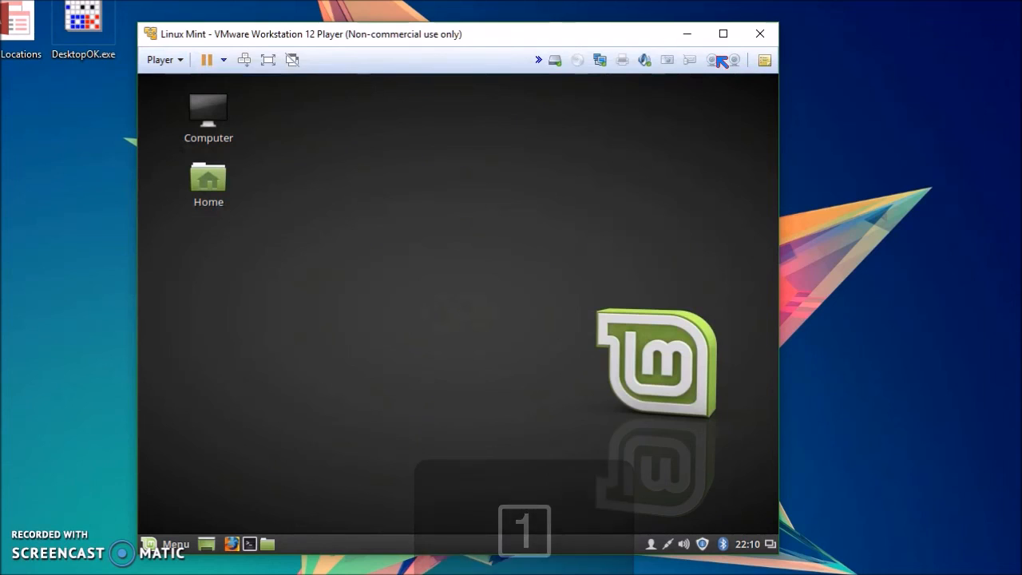